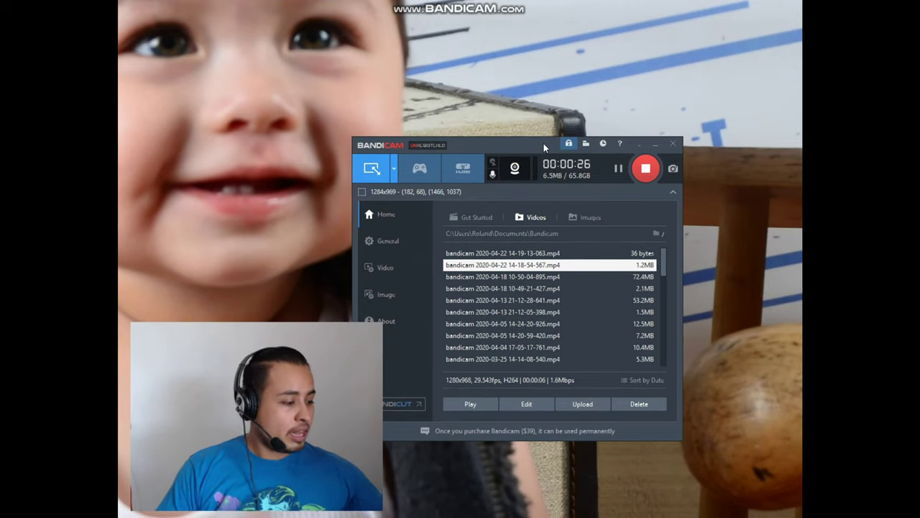
- Nudge the Bandicam window and open File Explorer at Quick access with Win+E
{"action": "left_click_drag", "start_coordinate": [544, 146], "coordinate": [560, 99]}
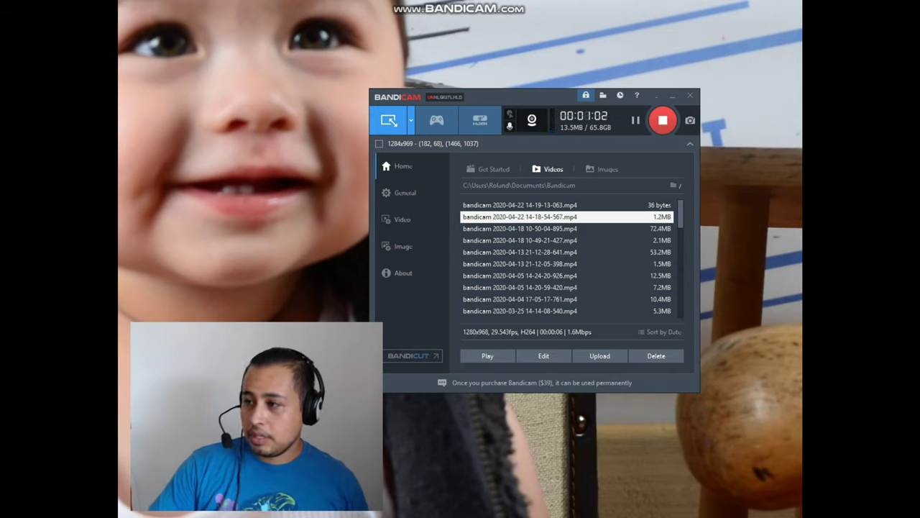
{"action": "key", "text": "super+e"}
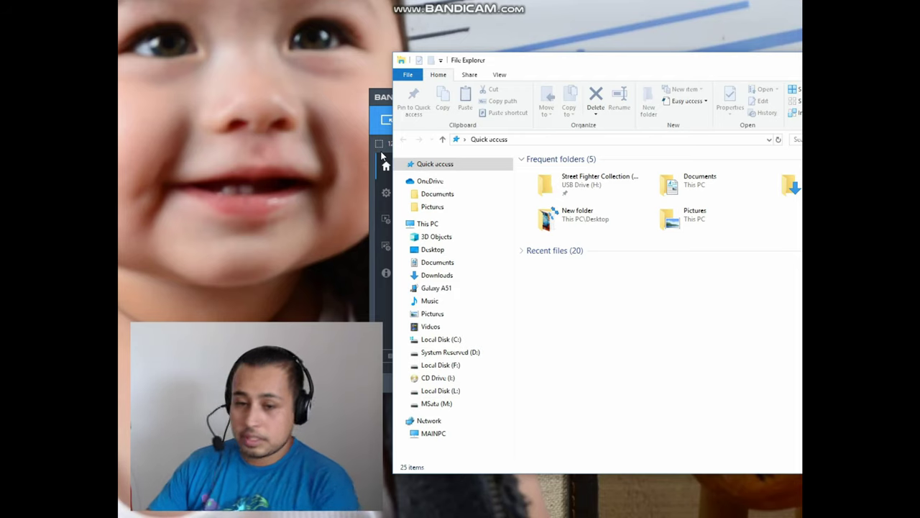
- Browse the Galaxy A51's Card > DCIM folder, then move the Explorer window aside
{"action": "left_click", "coordinate": [445, 290]}
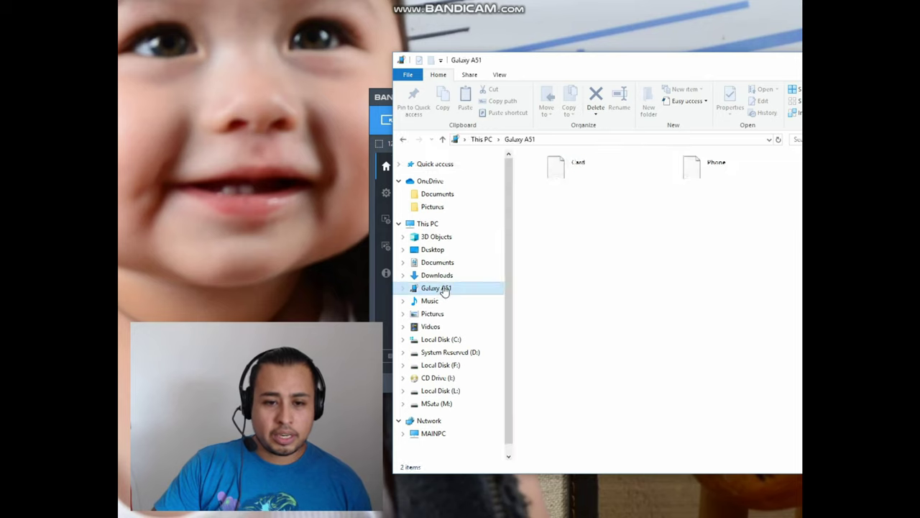
{"action": "double_click", "coordinate": [595, 168]}
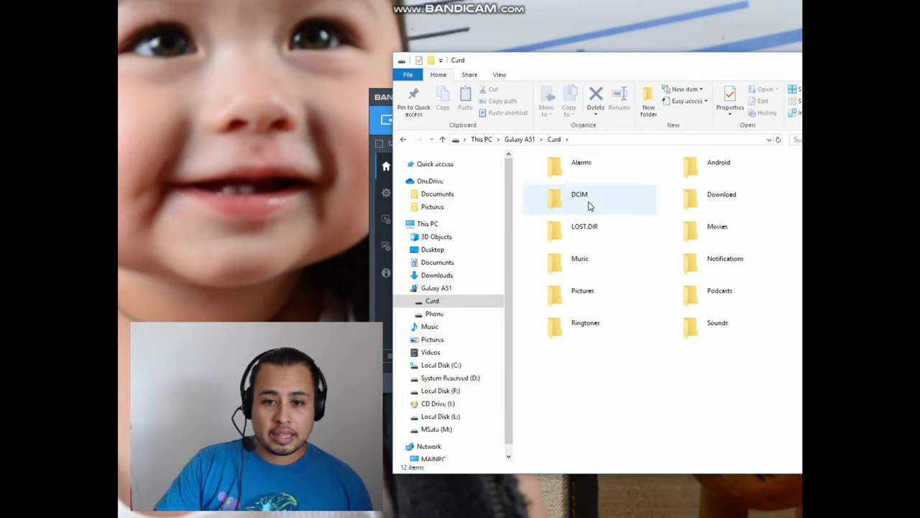
{"action": "double_click", "coordinate": [595, 191]}
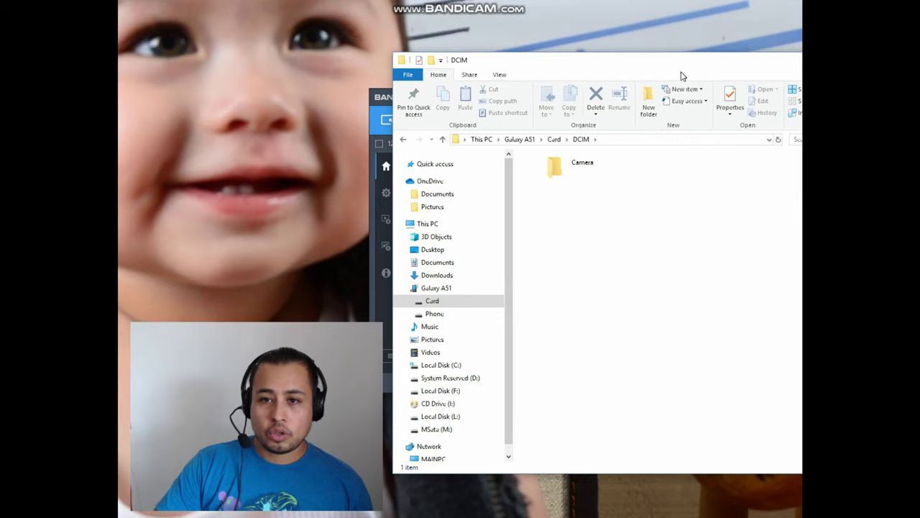
{"action": "left_click_drag", "start_coordinate": [709, 56], "coordinate": [917, 29]}
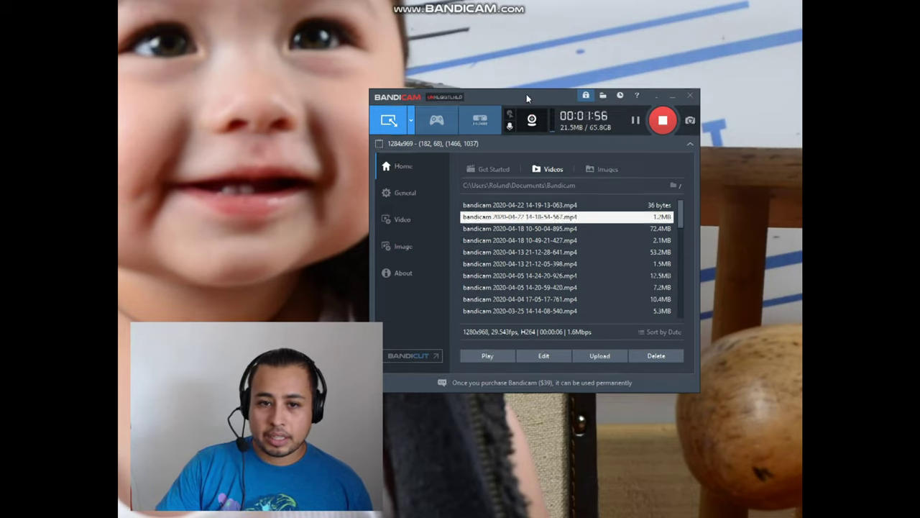
- Copy 20200422_141122.mp4 from the phone into the desktop's New folder and start EyeFrame Converter
{"action": "left_click_drag", "start_coordinate": [533, 98], "coordinate": [788, 256]}
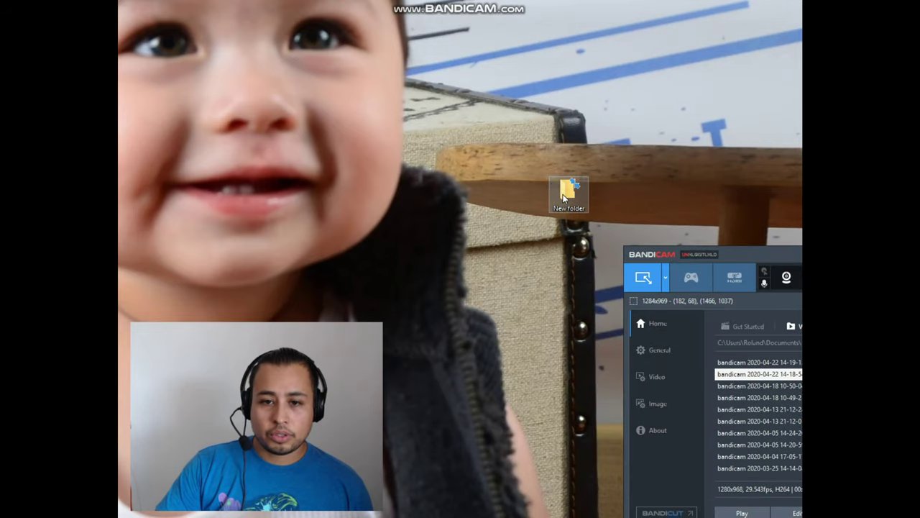
{"action": "double_click", "coordinate": [568, 191]}
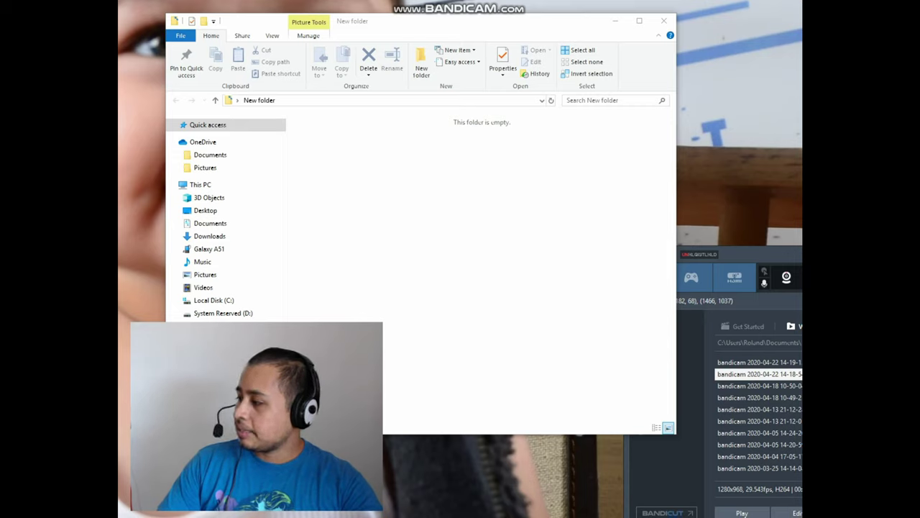
{"action": "left_click_drag", "start_coordinate": [552, 317], "coordinate": [341, 206]}
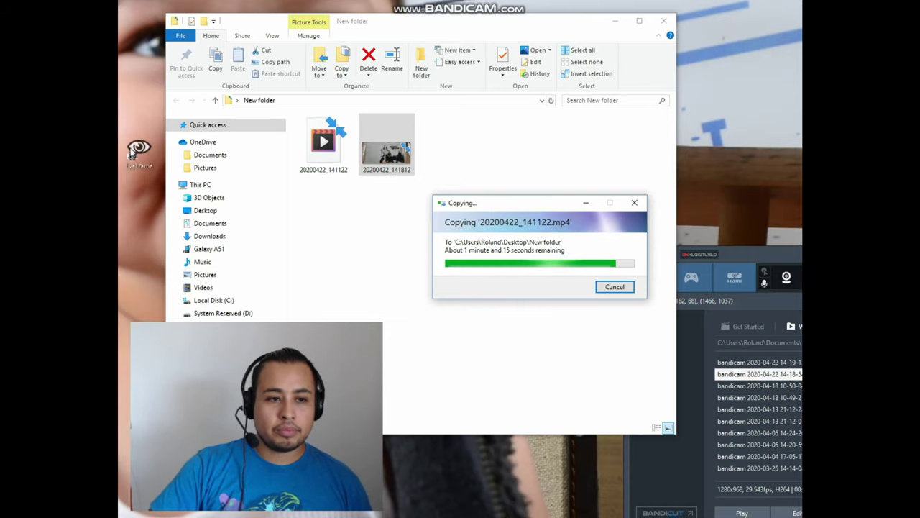
{"action": "left_click", "coordinate": [127, 140]}
{"action": "left_click_drag", "start_coordinate": [127, 140], "coordinate": [381, 259]}
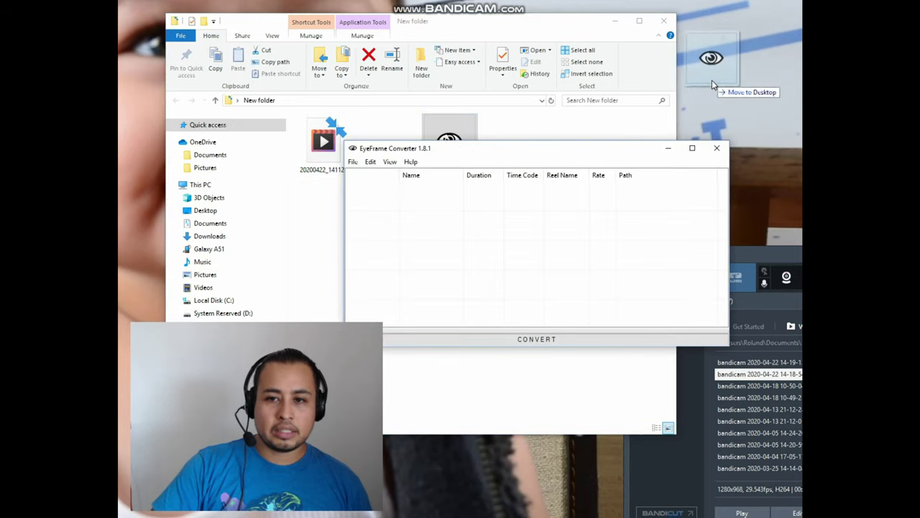
- Add the copied 20200422_141122 video to EyeFrame Converter, leaving its rate at 30.01
{"action": "left_click", "coordinate": [518, 158]}
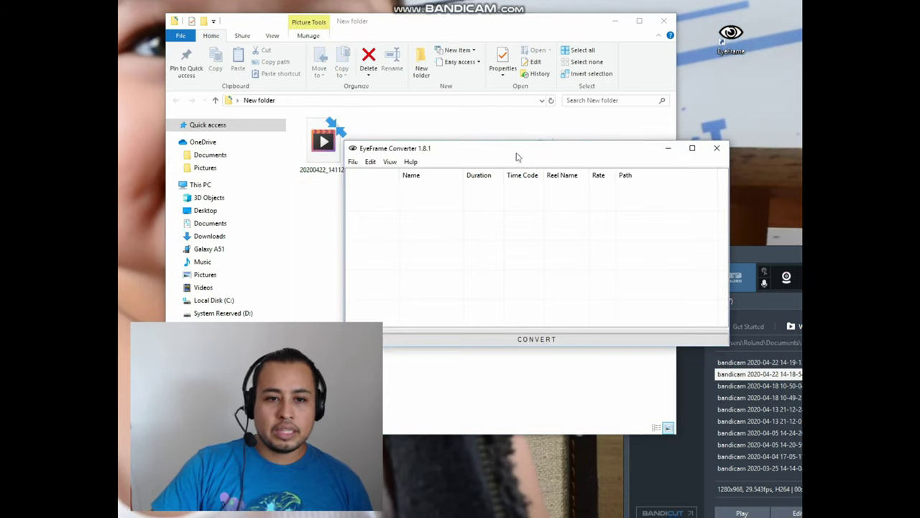
{"action": "left_click_drag", "start_coordinate": [559, 150], "coordinate": [614, 39]}
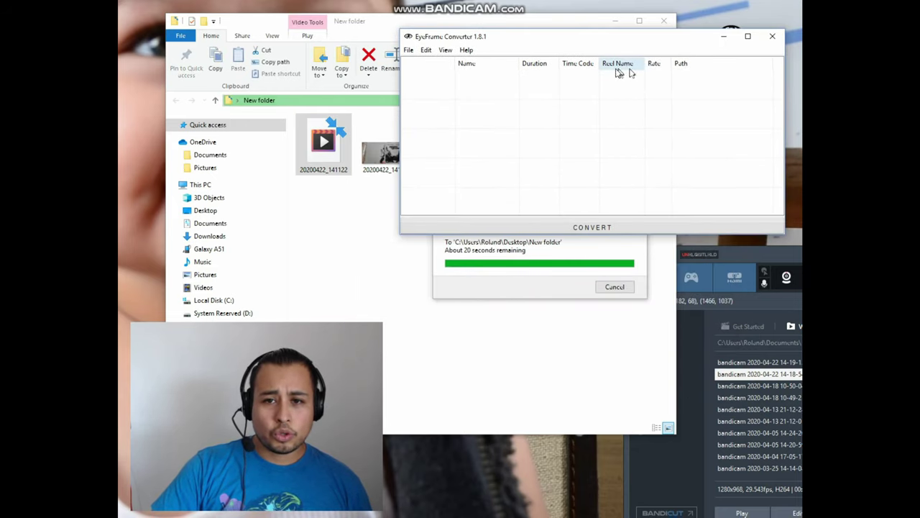
{"action": "left_click_drag", "start_coordinate": [317, 158], "coordinate": [479, 118]}
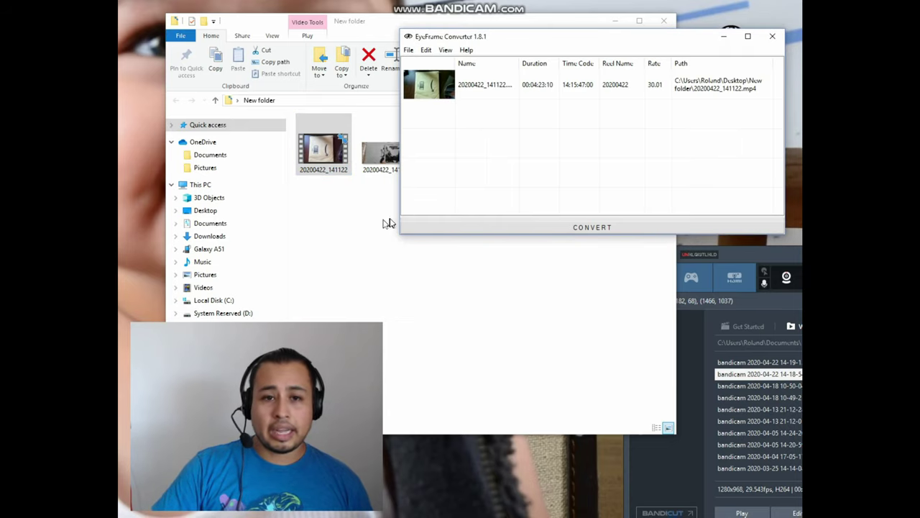
{"action": "left_click", "coordinate": [660, 91]}
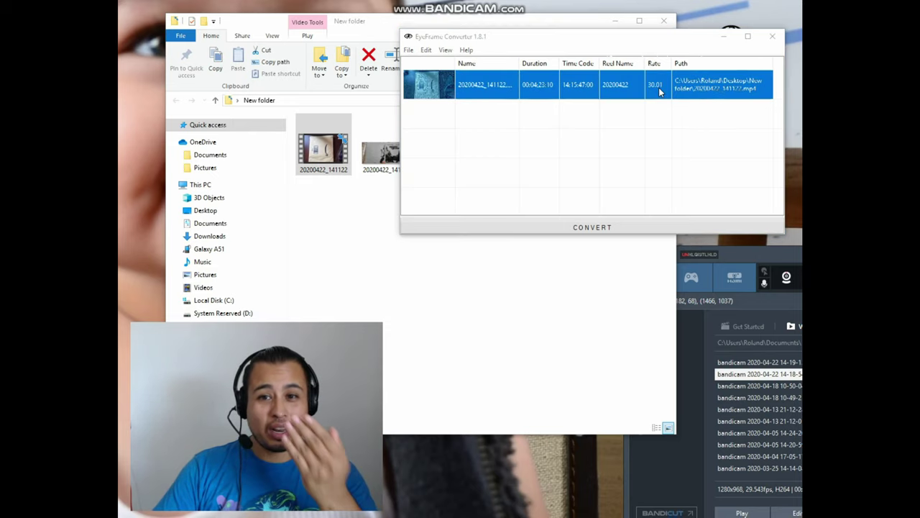
{"action": "double_click", "coordinate": [659, 87]}
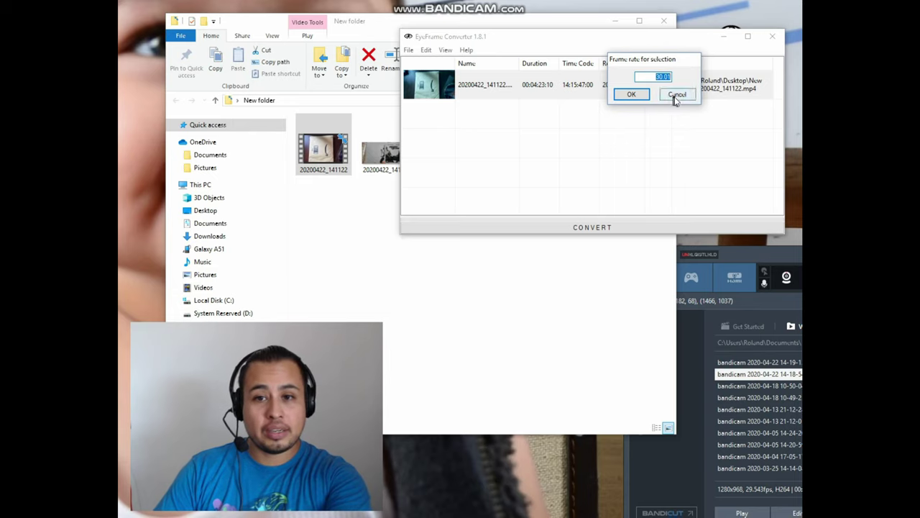
{"action": "left_click", "coordinate": [674, 94]}
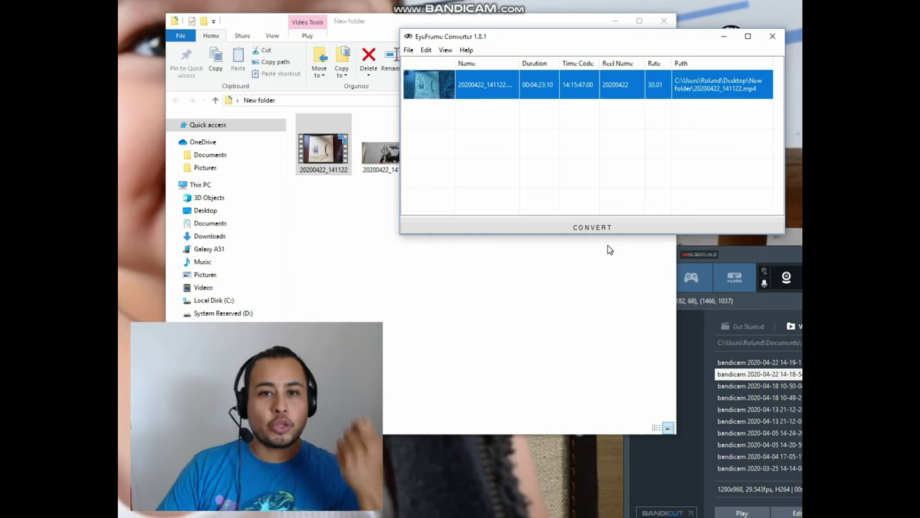
- Rearrange the converter and Explorer windows and move the Lightworks shortcut higher
{"action": "left_click_drag", "start_coordinate": [676, 45], "coordinate": [610, 146]}
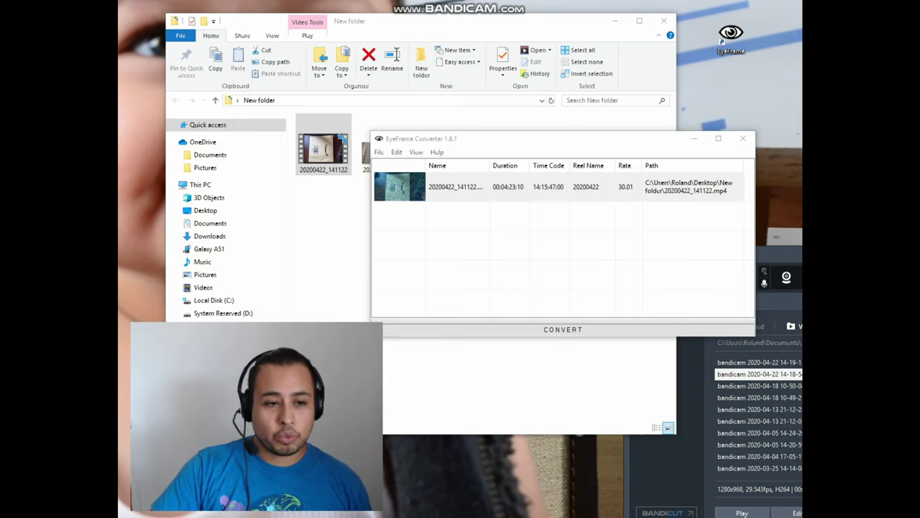
{"action": "left_click", "coordinate": [131, 241]}
{"action": "left_click_drag", "start_coordinate": [137, 233], "coordinate": [151, 219]}
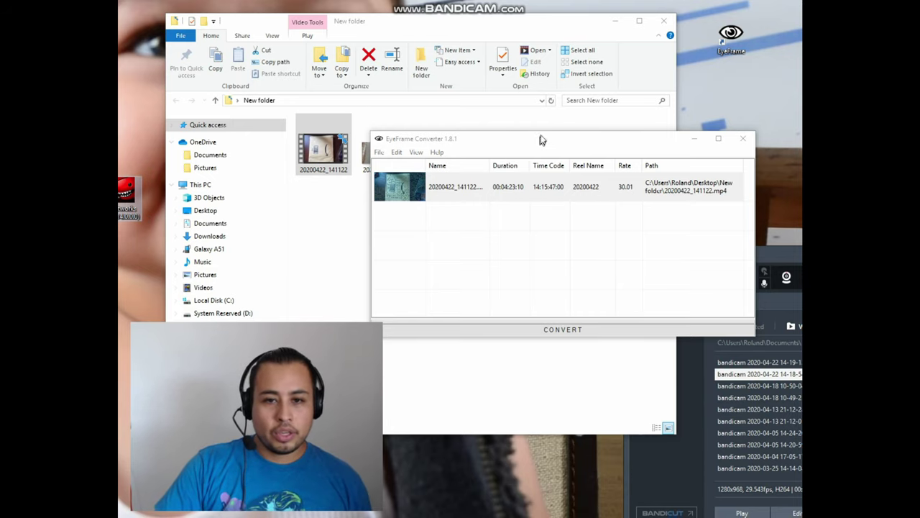
{"action": "left_click_drag", "start_coordinate": [542, 139], "coordinate": [554, 158]}
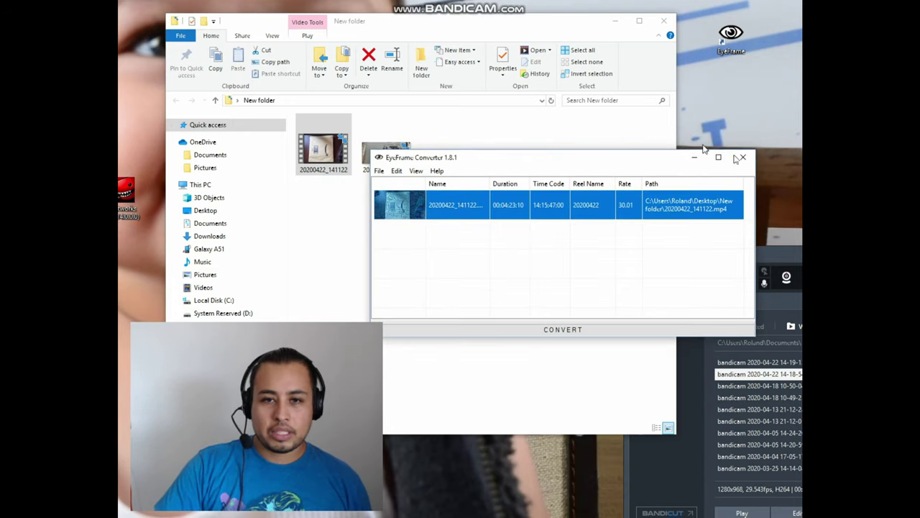
{"action": "left_click_drag", "start_coordinate": [471, 27], "coordinate": [802, 35]}
{"action": "left_click_drag", "start_coordinate": [913, 48], "coordinate": [807, 44]}
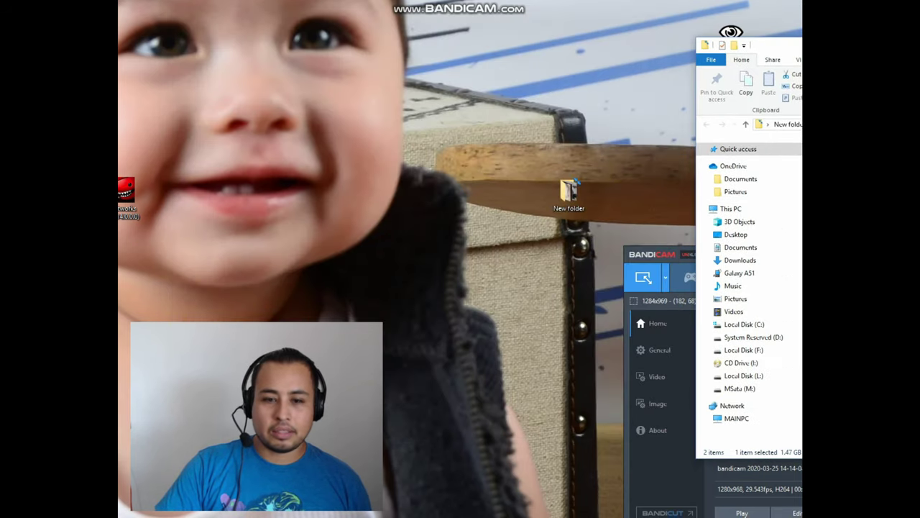
- Launch Lightworks, place its window at the top left and enlarge it
{"action": "left_click", "coordinate": [126, 206]}
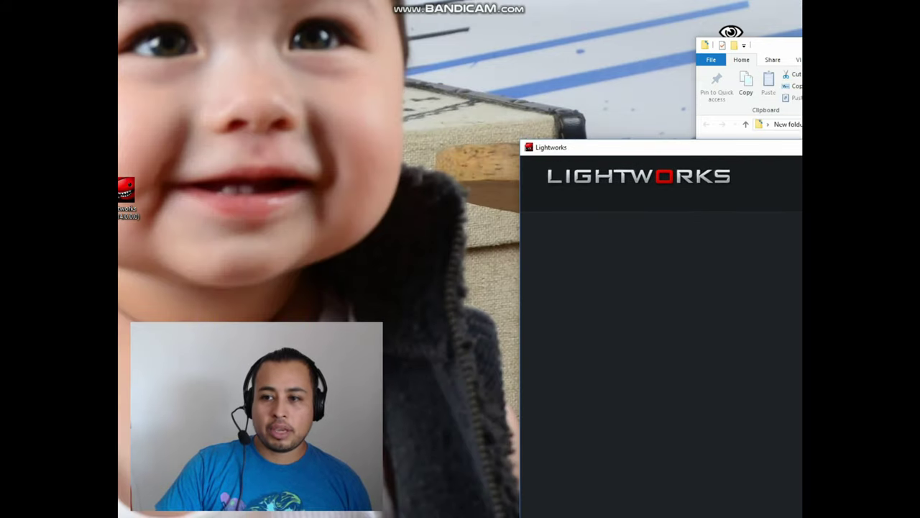
{"action": "left_click_drag", "start_coordinate": [802, 148], "coordinate": [538, 10]}
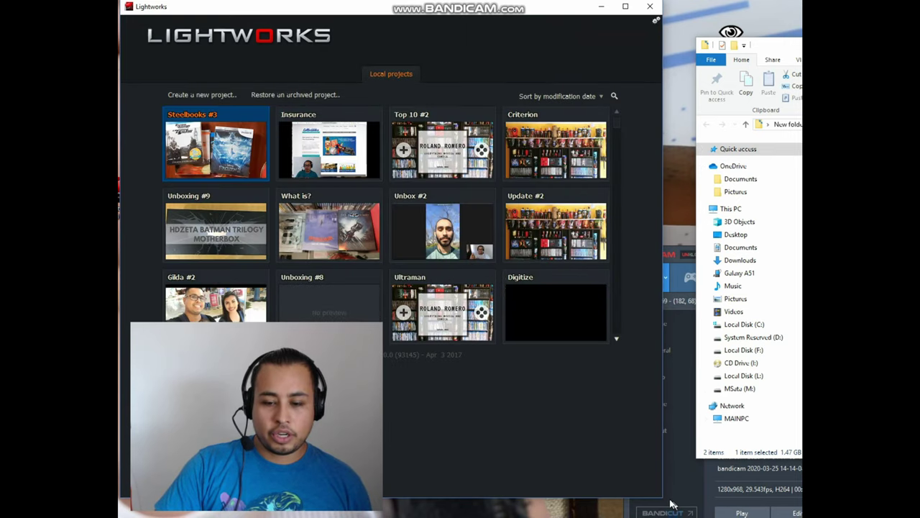
{"action": "left_click_drag", "start_coordinate": [662, 494], "coordinate": [788, 505]}
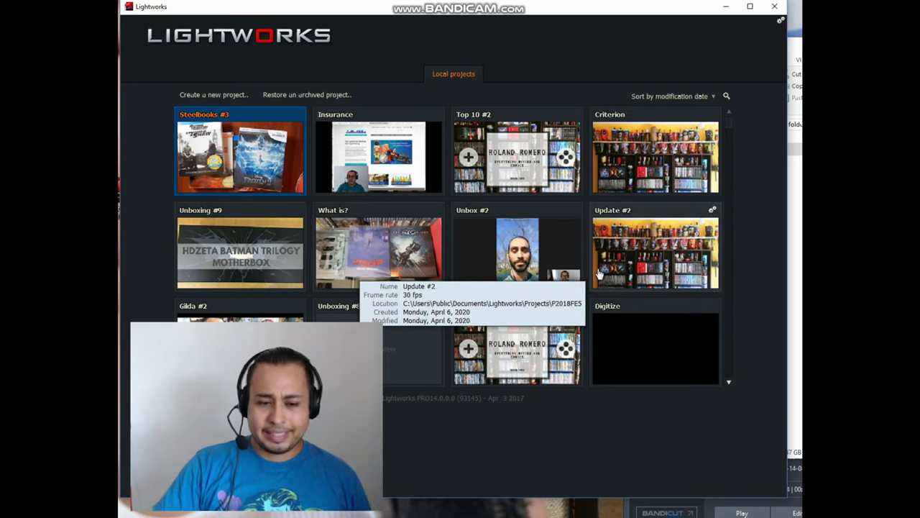
- Create a new project named 'Fast and furious' with a 30 fps frame rate
{"action": "left_click", "coordinate": [227, 96]}
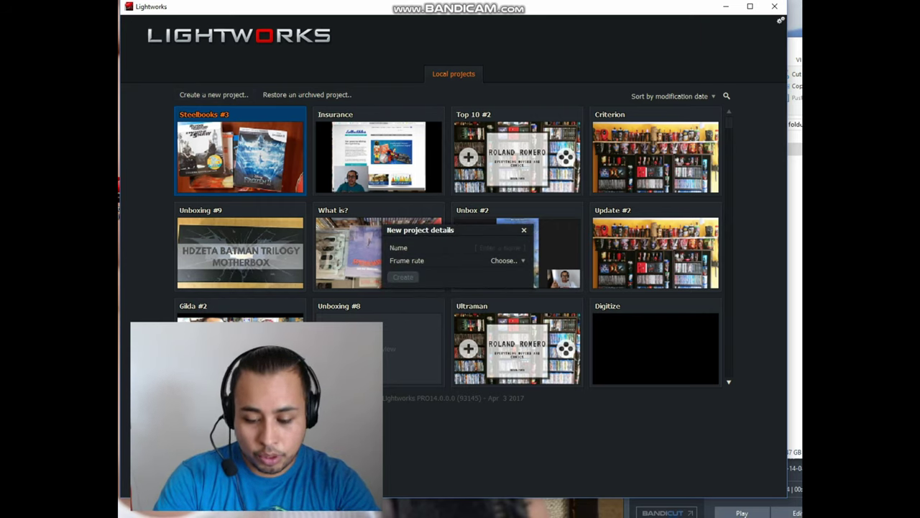
{"action": "type", "text": "Fast and fur"}
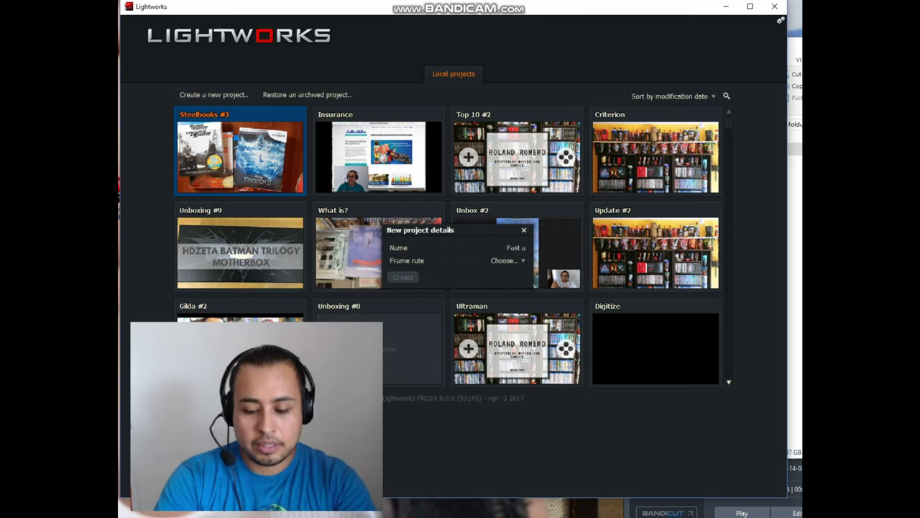
{"action": "type", "text": "ious"}
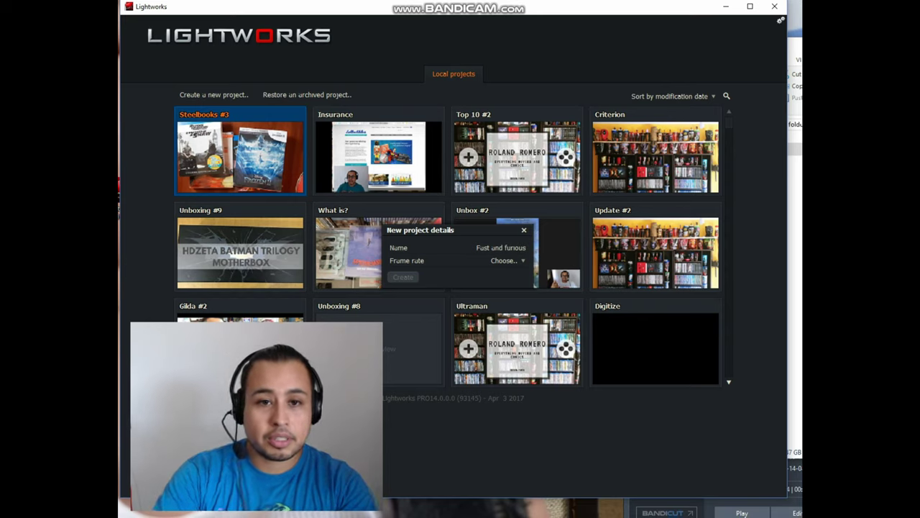
{"action": "left_click", "coordinate": [523, 262]}
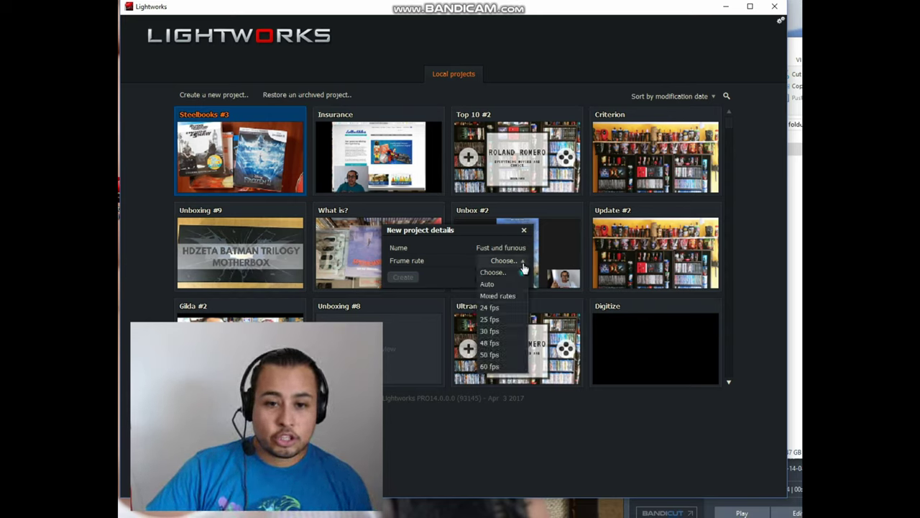
{"action": "left_click", "coordinate": [496, 331]}
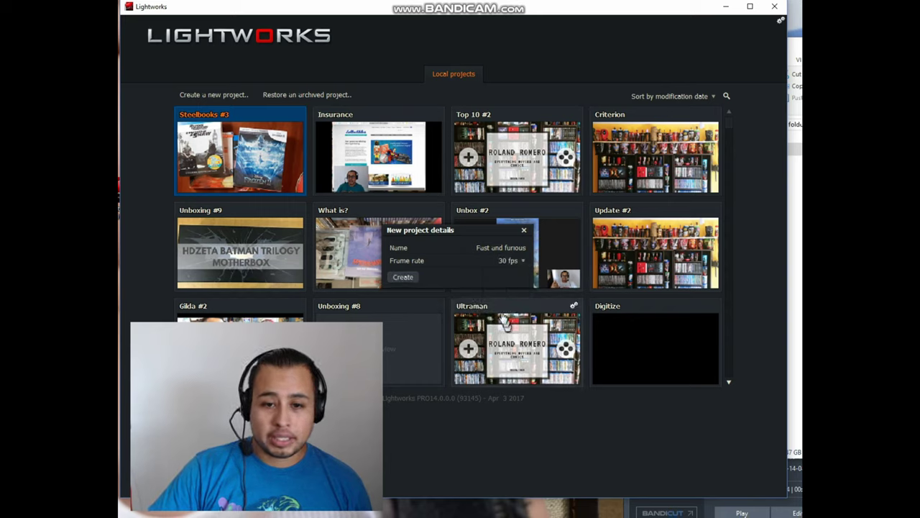
{"action": "left_click", "coordinate": [404, 277]}
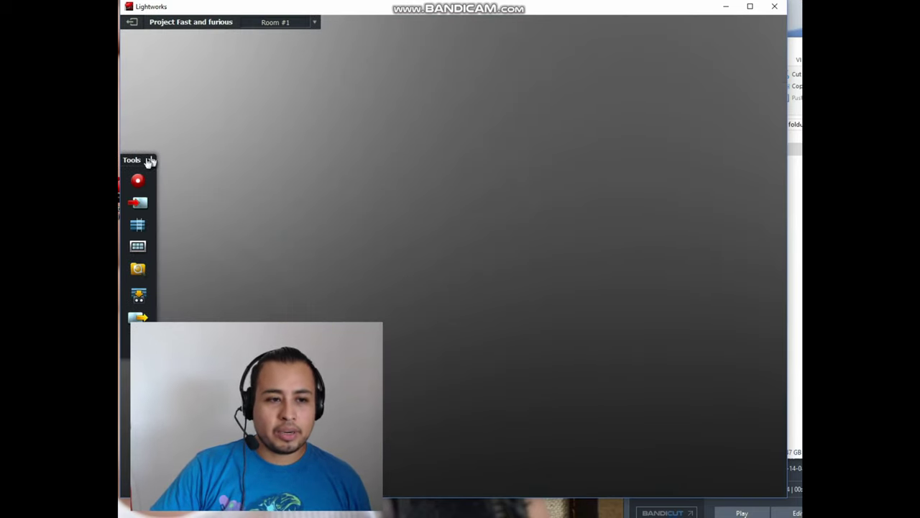
- Import Season 3.mp4 from Local Files into the project bin
{"action": "left_click", "coordinate": [139, 204]}
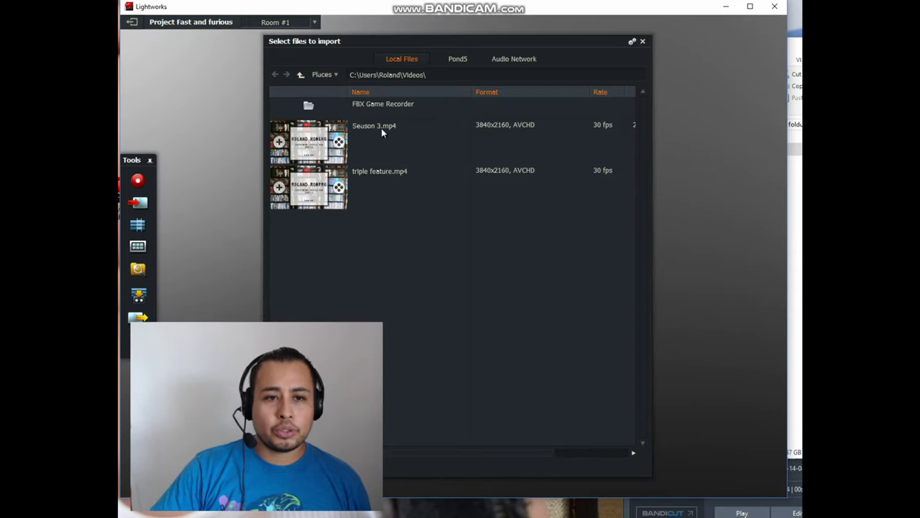
{"action": "left_click", "coordinate": [382, 126]}
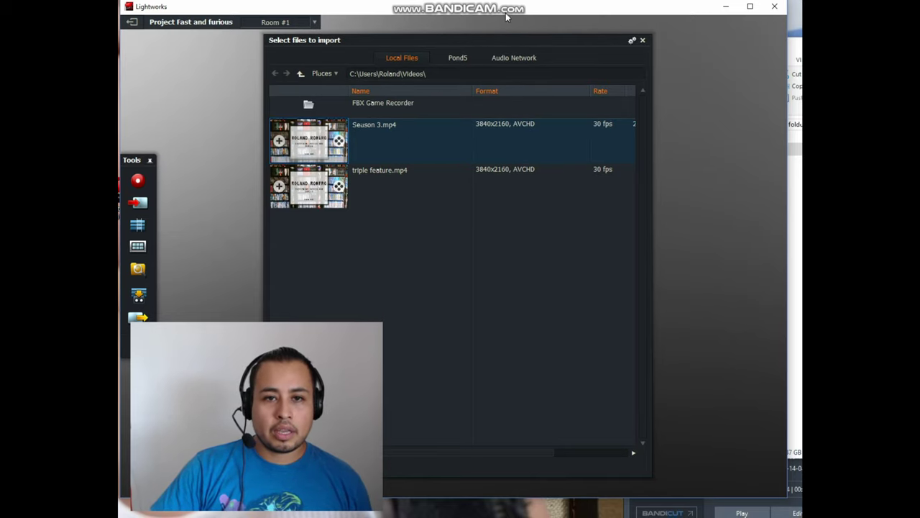
{"action": "left_click_drag", "start_coordinate": [505, 12], "coordinate": [633, 12]}
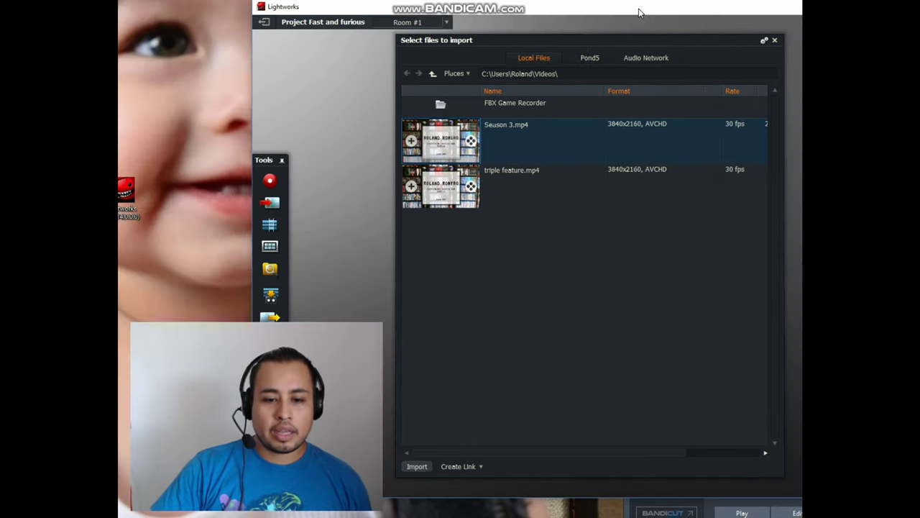
{"action": "left_click", "coordinate": [408, 467]}
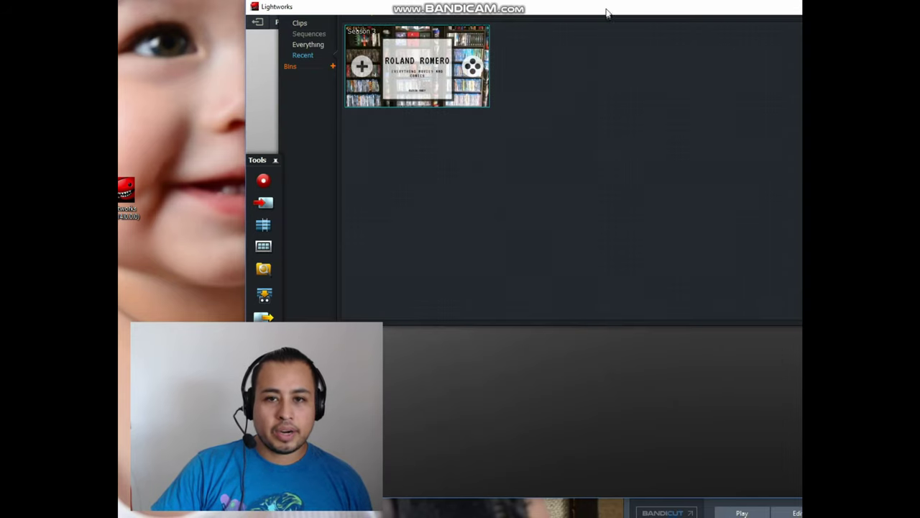
{"action": "left_click_drag", "start_coordinate": [608, 13], "coordinate": [480, 12]}
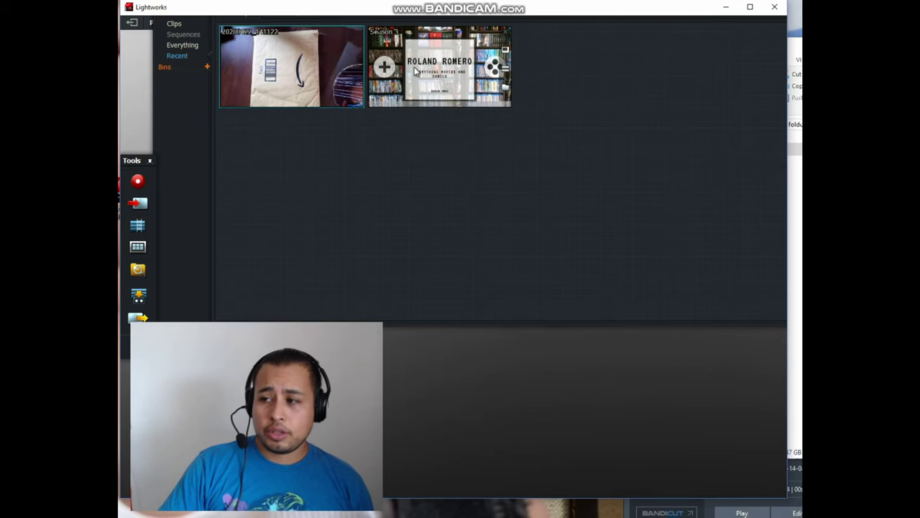
- Create a new empty Sequence #1 and dismiss its initial timeline panel
{"action": "left_click", "coordinate": [139, 227]}
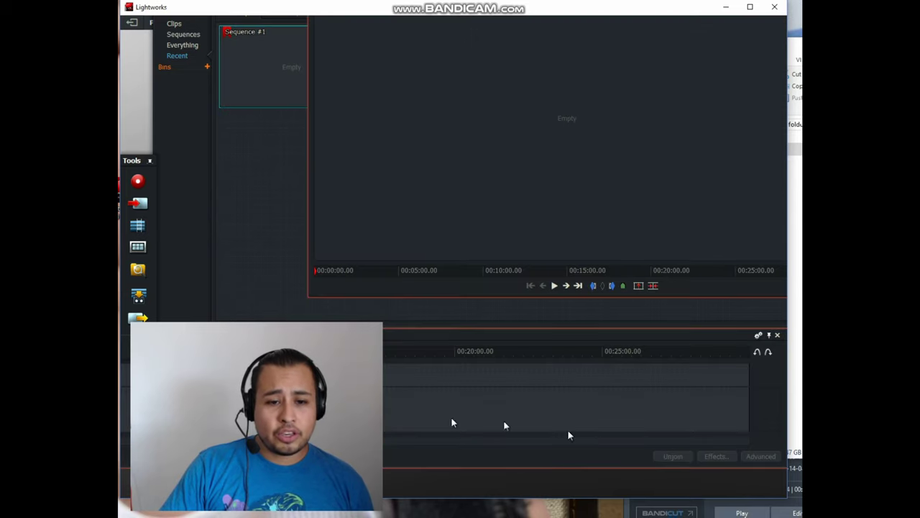
{"action": "left_click_drag", "start_coordinate": [430, 340], "coordinate": [613, 173]}
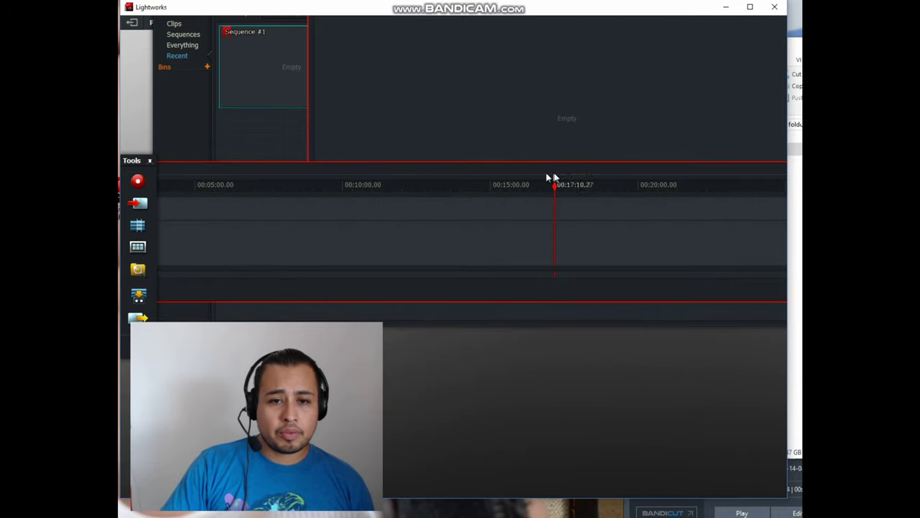
{"action": "left_click_drag", "start_coordinate": [552, 177], "coordinate": [674, 176]}
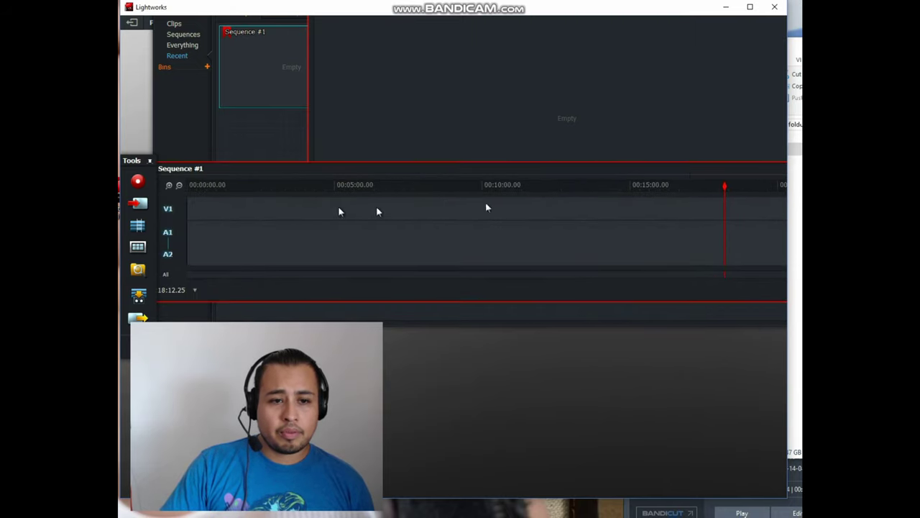
{"action": "left_click", "coordinate": [244, 134]}
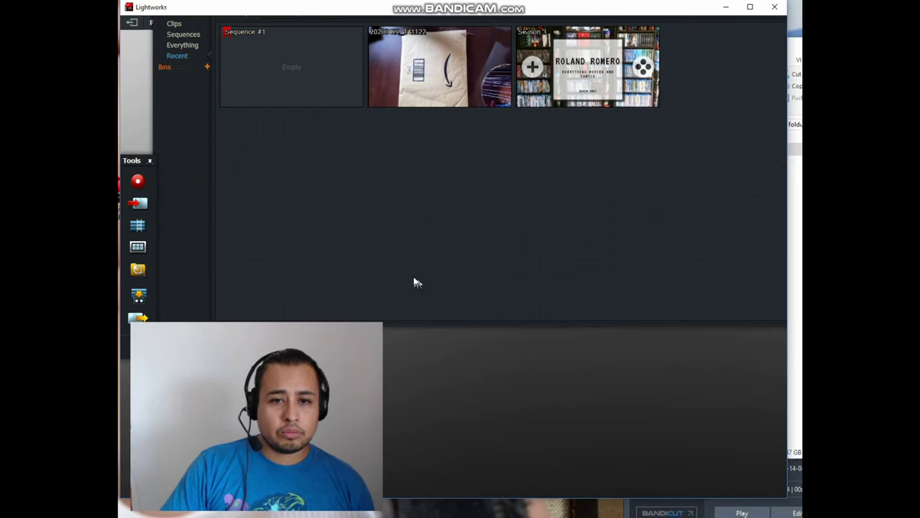
- Open Sequence #1 and dock its viewer above its V1/A1/A2 timeline
{"action": "double_click", "coordinate": [295, 66]}
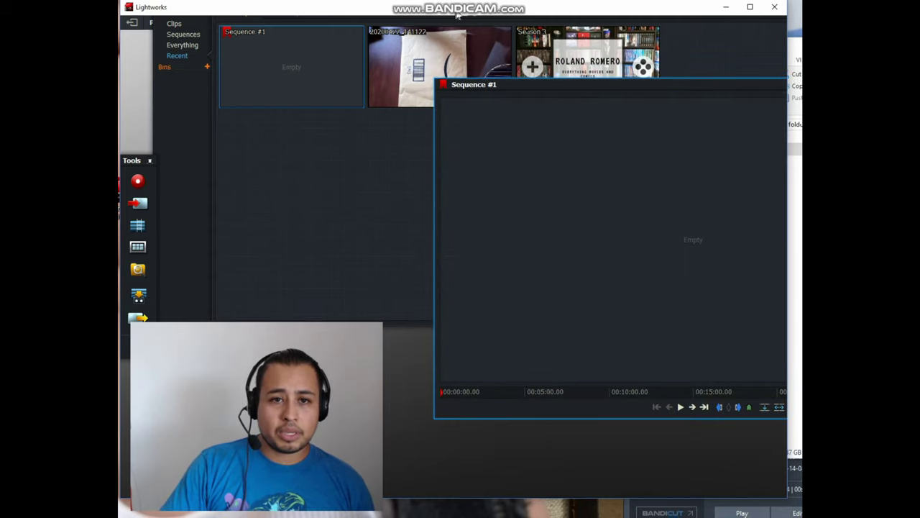
{"action": "left_click_drag", "start_coordinate": [526, 90], "coordinate": [448, 270]}
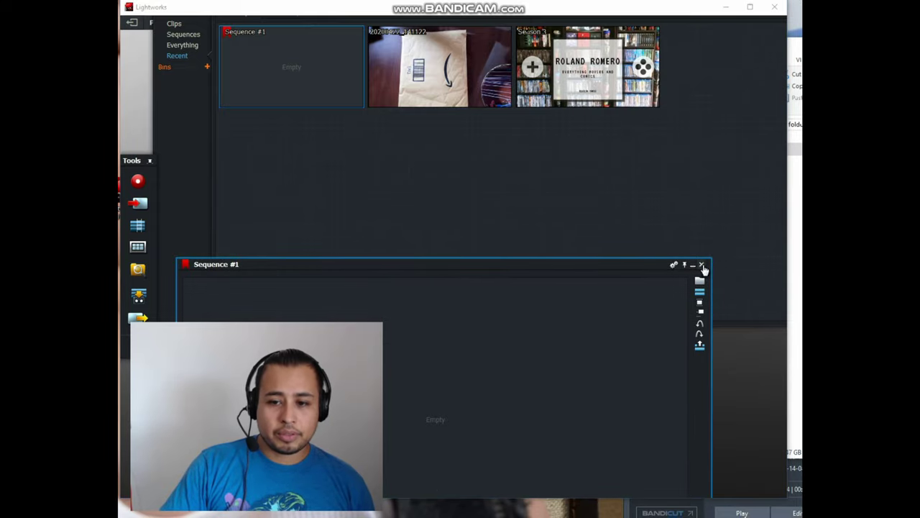
{"action": "left_click", "coordinate": [702, 265]}
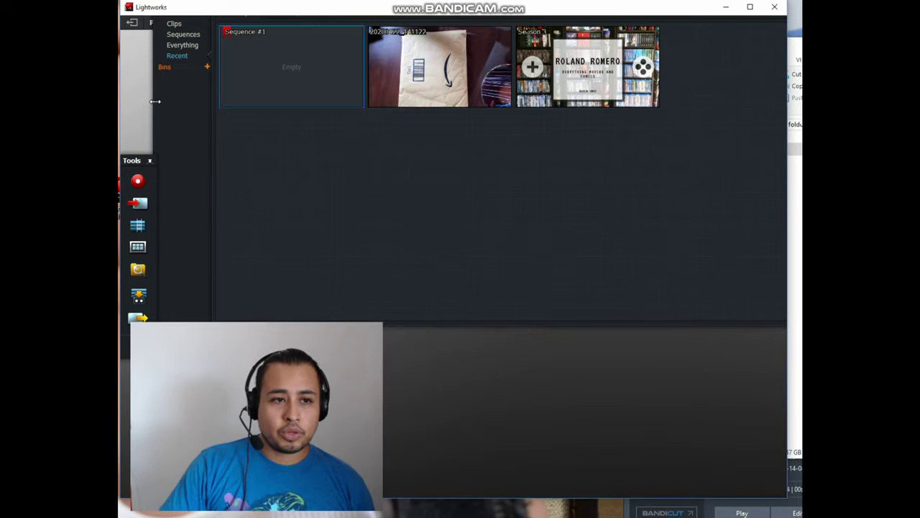
{"action": "left_click_drag", "start_coordinate": [154, 98], "coordinate": [285, 135]}
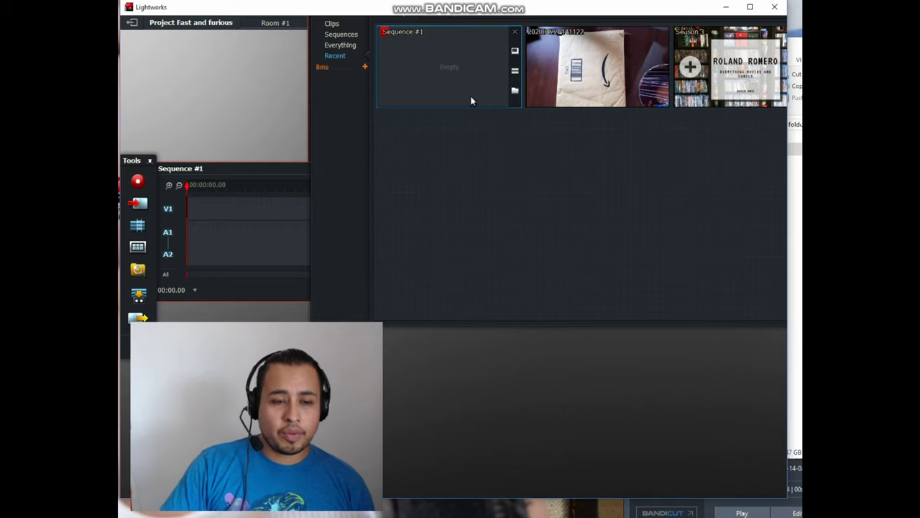
{"action": "left_click_drag", "start_coordinate": [242, 175], "coordinate": [263, 208]}
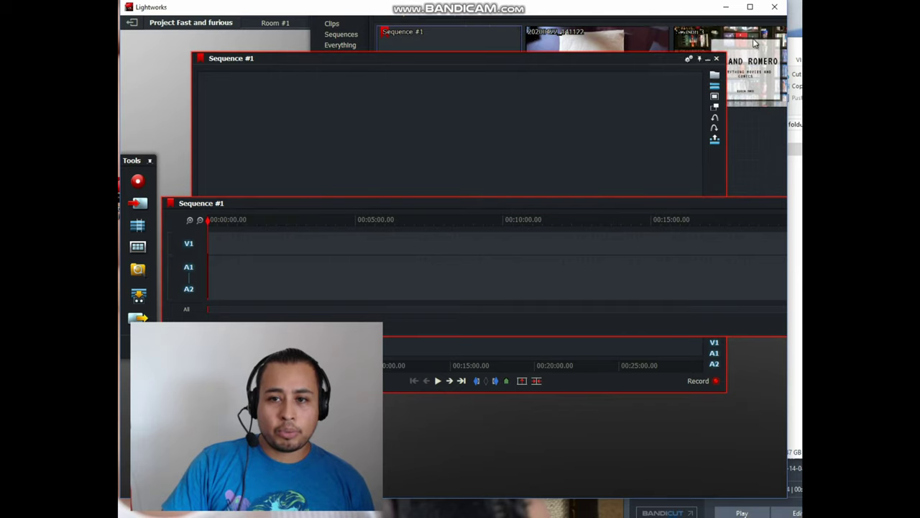
- Place the 20200422_141122 clip across V1, A1 and A2 at the timeline start
{"action": "left_click_drag", "start_coordinate": [750, 48], "coordinate": [211, 257]}
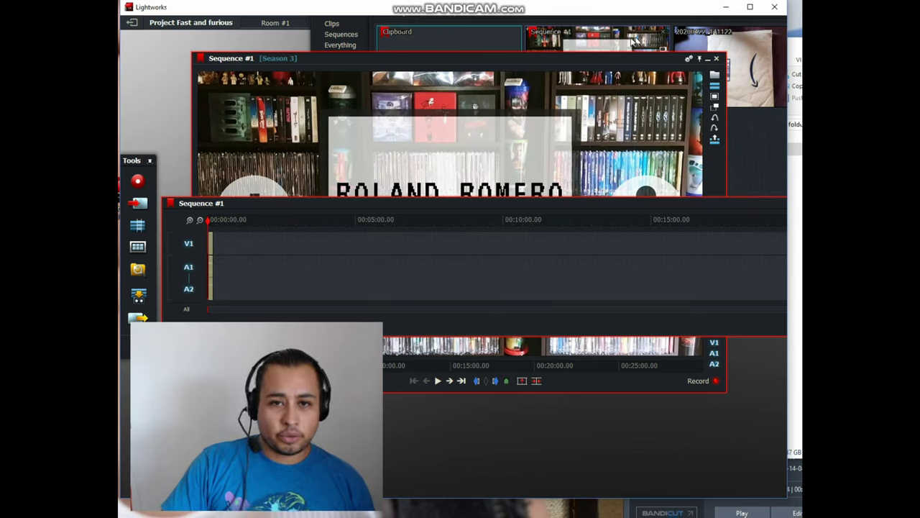
{"action": "left_click_drag", "start_coordinate": [713, 45], "coordinate": [216, 248]}
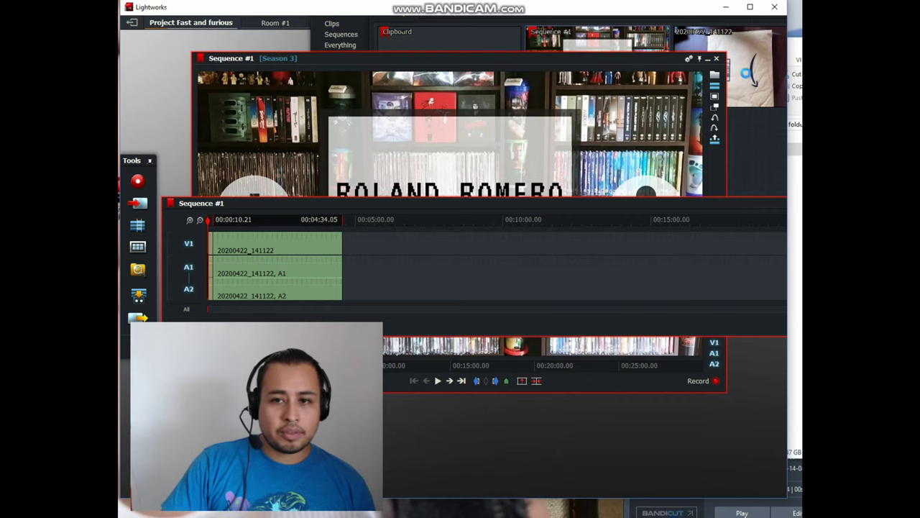
{"action": "left_click_drag", "start_coordinate": [590, 42], "coordinate": [583, 79]}
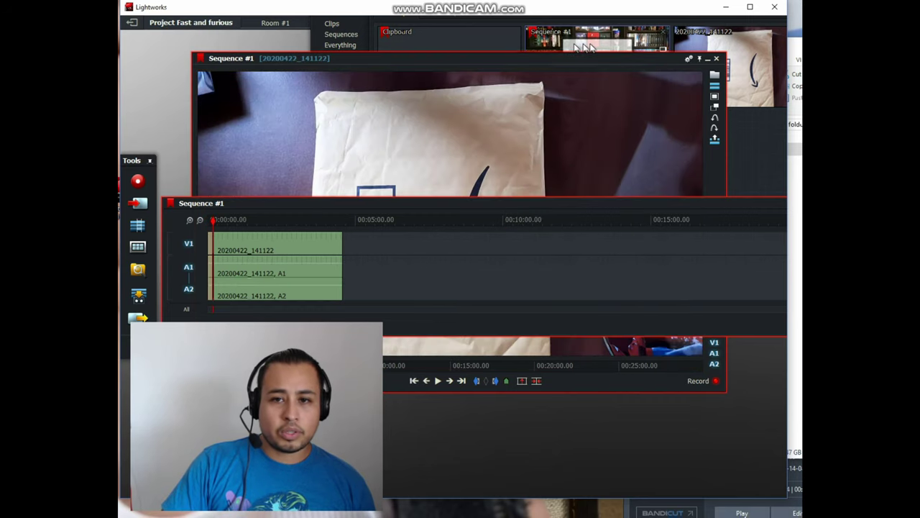
{"action": "left_click", "coordinate": [748, 147]}
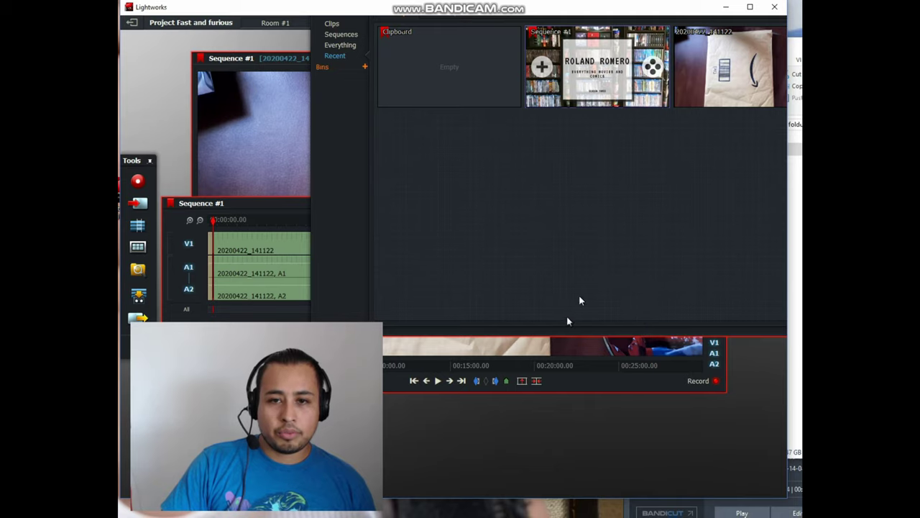
- Float the Recent bin and drop Season 3 after the unboxing clip on the timeline
{"action": "left_click", "coordinate": [450, 25]}
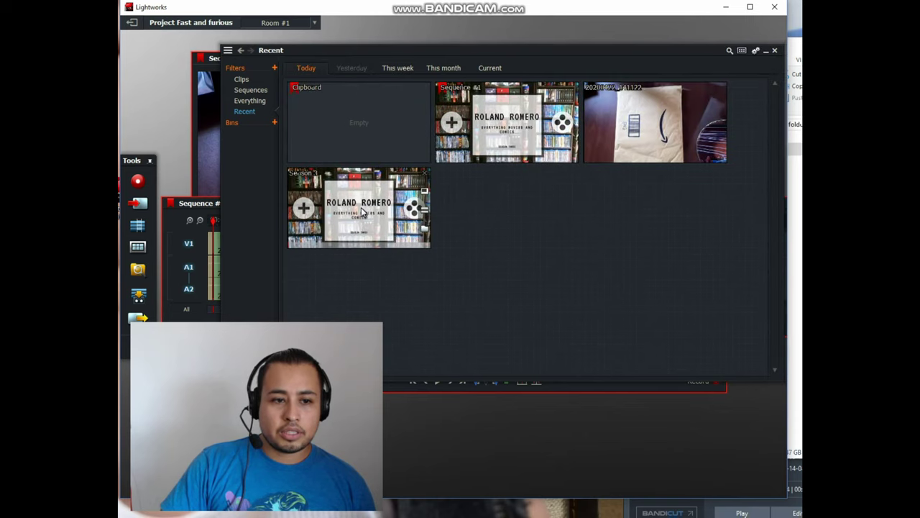
{"action": "left_click_drag", "start_coordinate": [551, 52], "coordinate": [692, 25]}
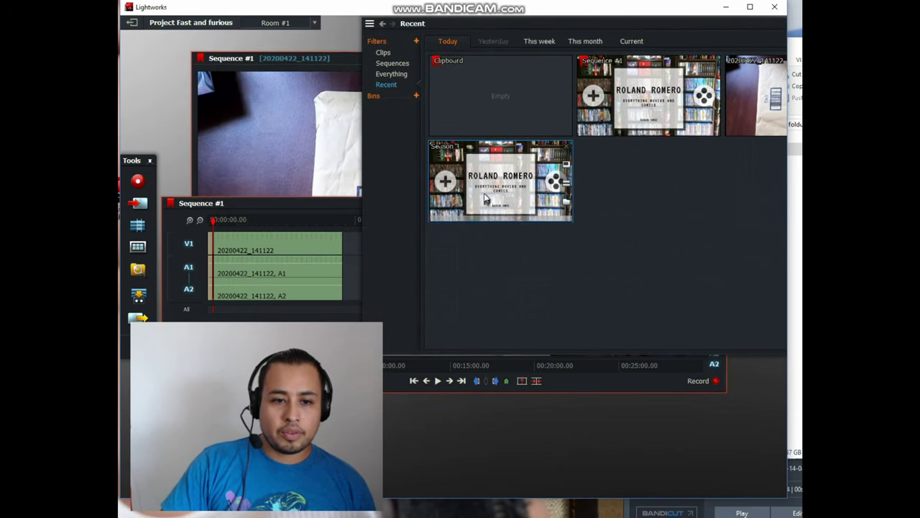
{"action": "left_click_drag", "start_coordinate": [485, 199], "coordinate": [336, 264]}
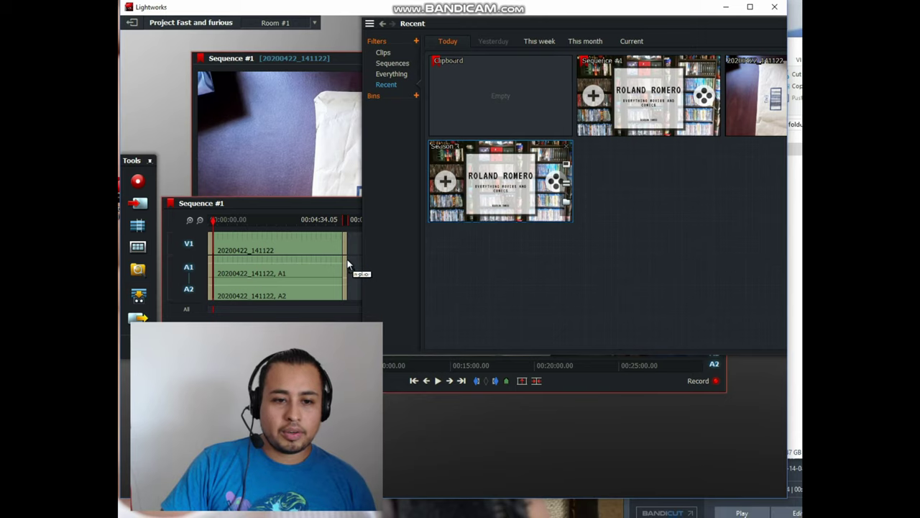
{"action": "mouse_move", "coordinate": [347, 265]}
{"action": "left_mouse_down"}
{"action": "mouse_move", "coordinate": [320, 266]}
{"action": "mouse_move", "coordinate": [349, 268]}
{"action": "left_mouse_up"}
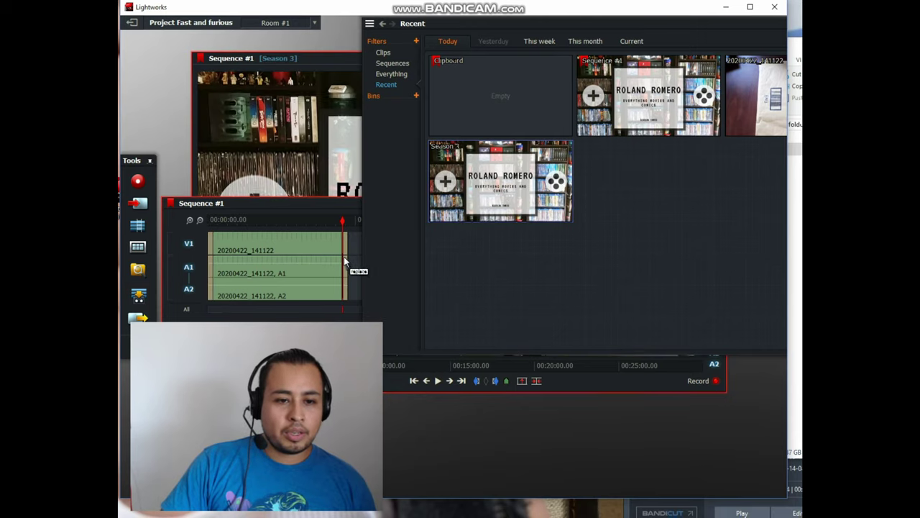
- Resize the Sequence #1 panels so the viewer is taller above the timeline
{"action": "left_click", "coordinate": [305, 213]}
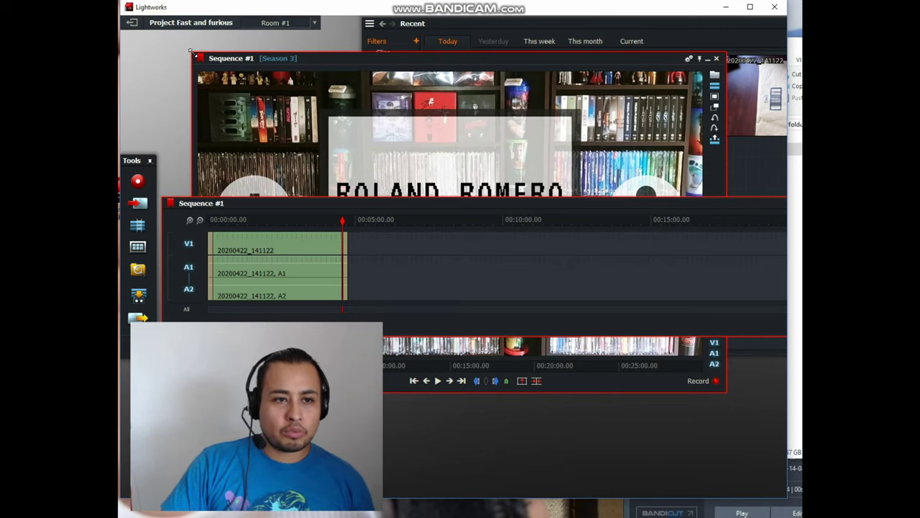
{"action": "left_click_drag", "start_coordinate": [190, 51], "coordinate": [504, 33]}
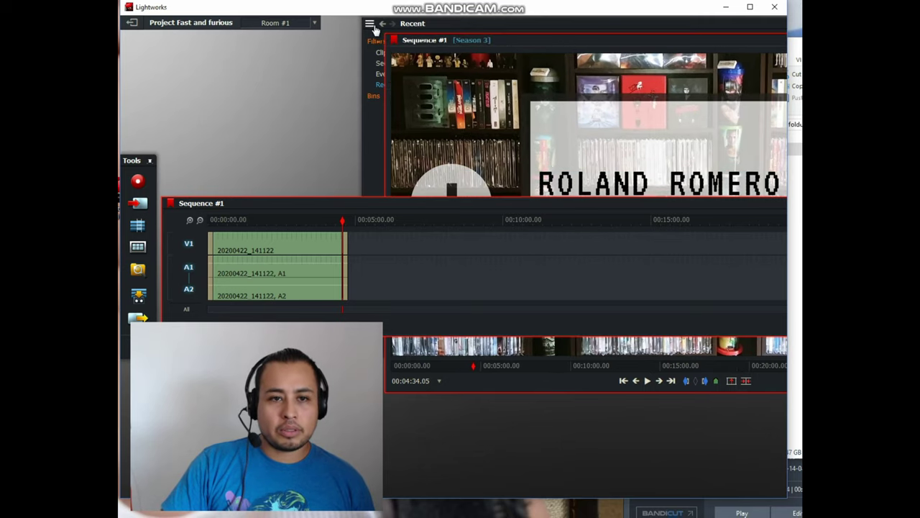
{"action": "left_click_drag", "start_coordinate": [387, 36], "coordinate": [281, 16]}
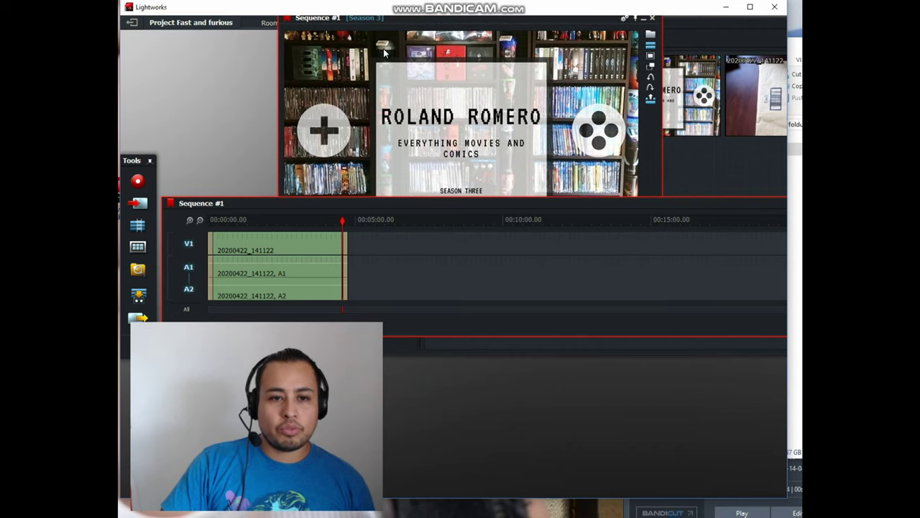
{"action": "left_click_drag", "start_coordinate": [405, 208], "coordinate": [405, 238]}
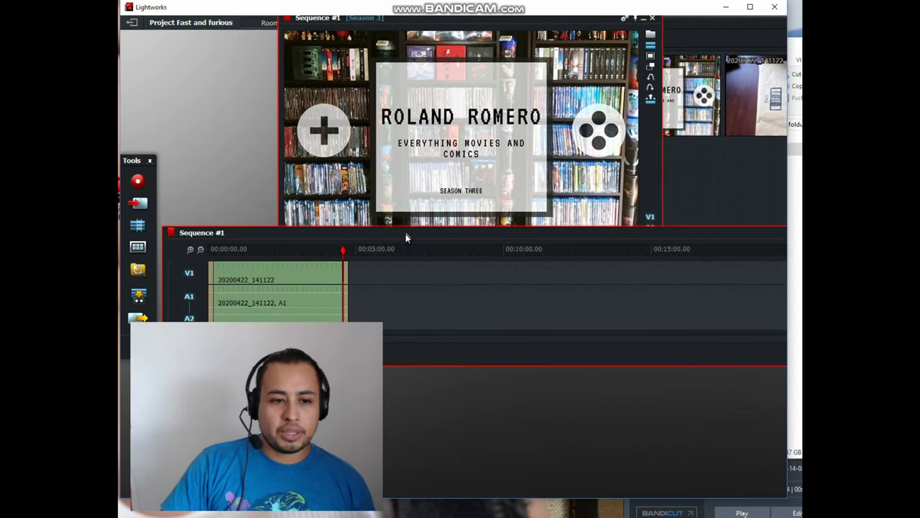
- Jump between the start and end of the sequence, then play and stop the opening
{"action": "key", "text": "Home"}
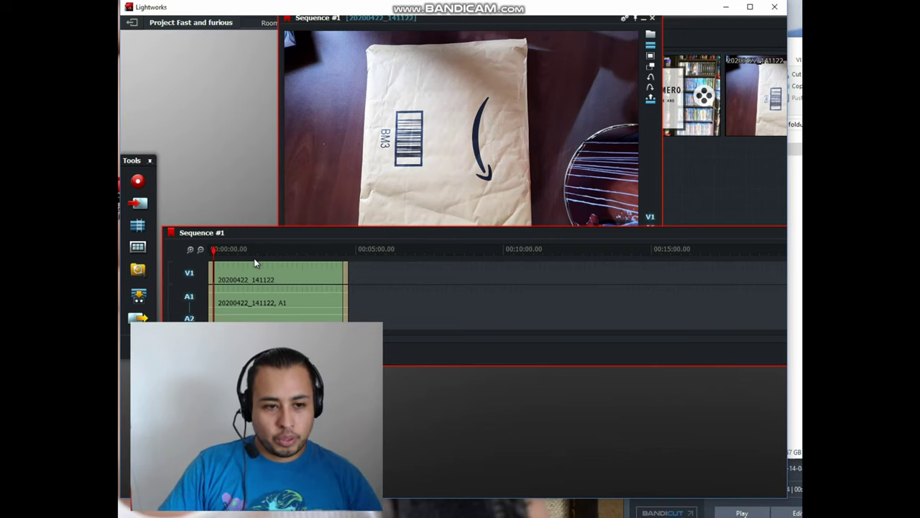
{"action": "key", "text": "End"}
{"action": "key", "text": "Home"}
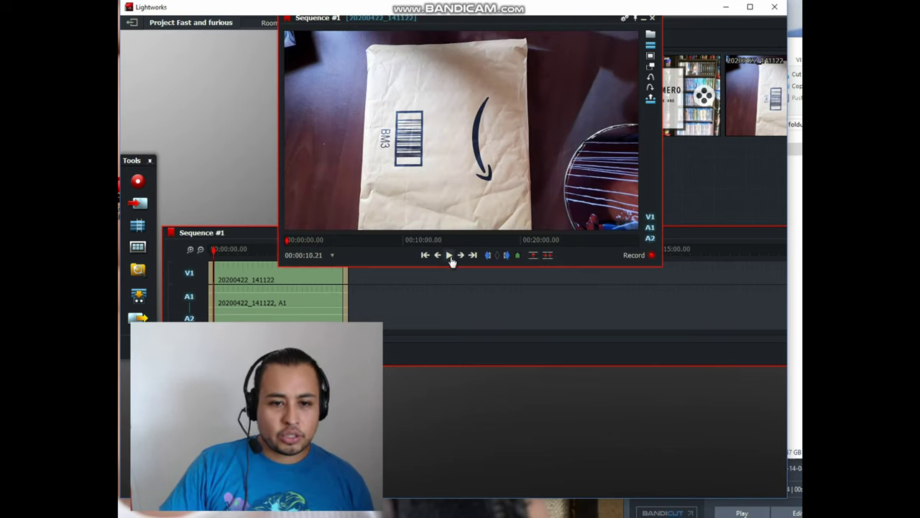
{"action": "left_click", "coordinate": [450, 256]}
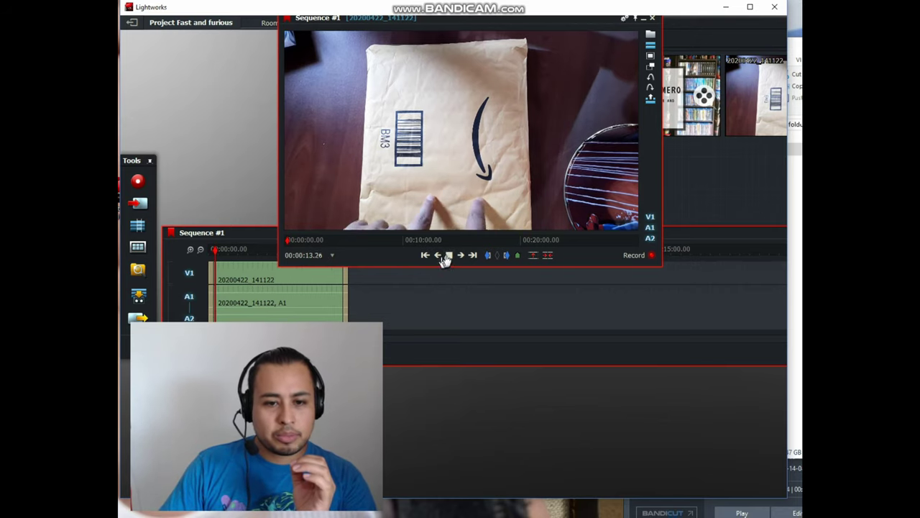
{"action": "left_click", "coordinate": [450, 256]}
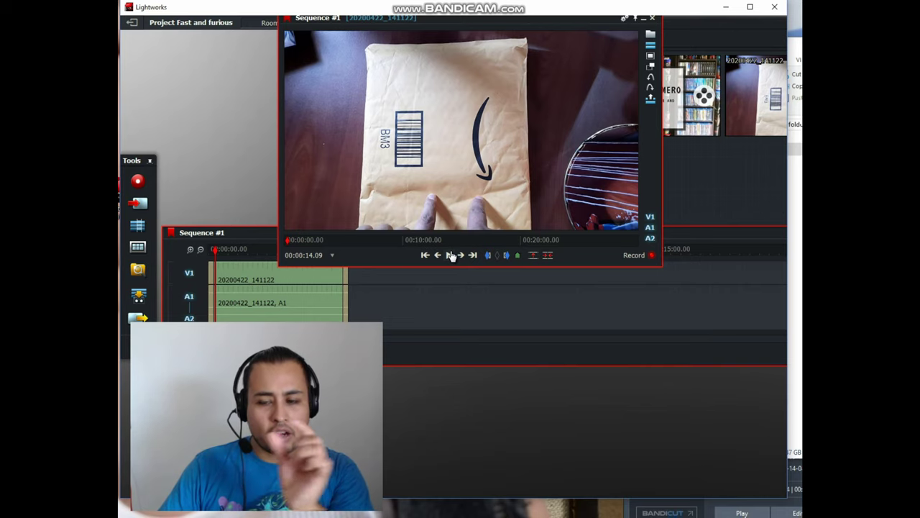
- Zoom the timeline in three levels to show seconds and shrink the viewer window
{"action": "left_click", "coordinate": [191, 251]}
{"action": "left_click", "coordinate": [191, 251]}
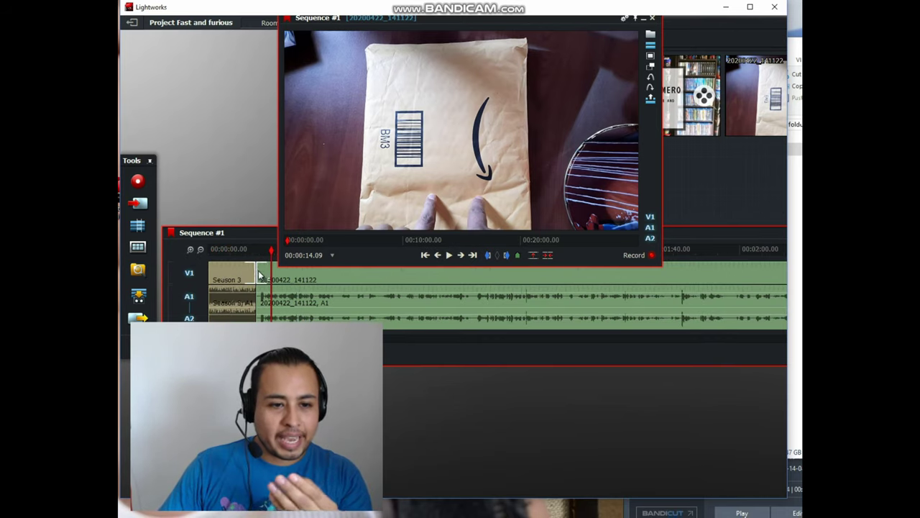
{"action": "left_click", "coordinate": [190, 250]}
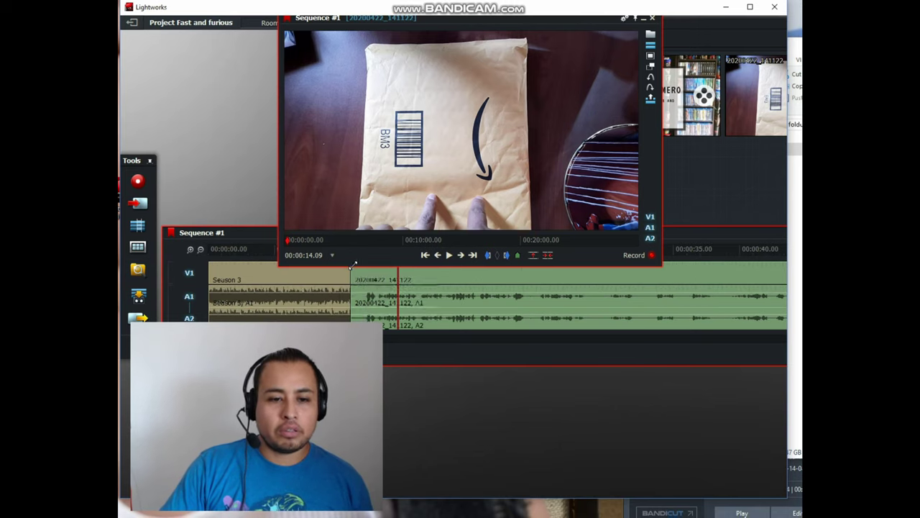
{"action": "left_click_drag", "start_coordinate": [352, 264], "coordinate": [430, 144]}
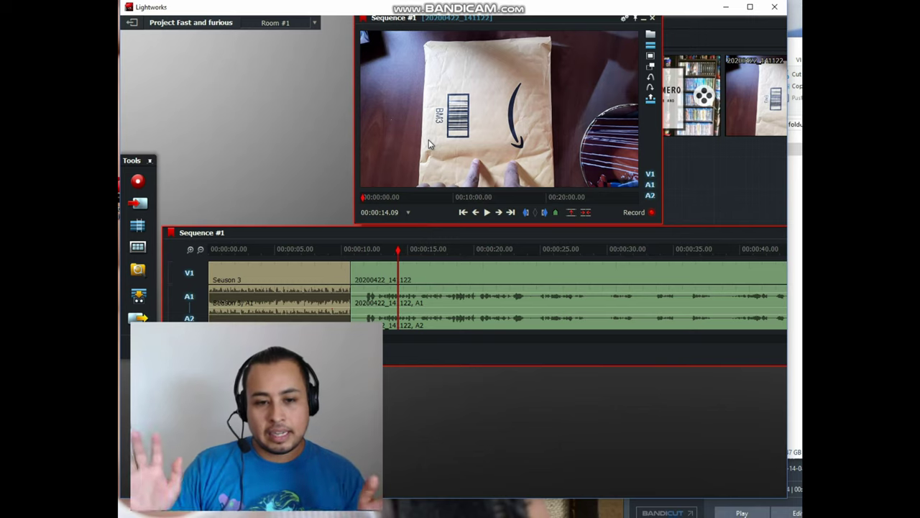
- Mark the stretch around 11 seconds after the Season 3 title and delete it, closing the gap
{"action": "left_click", "coordinate": [365, 249]}
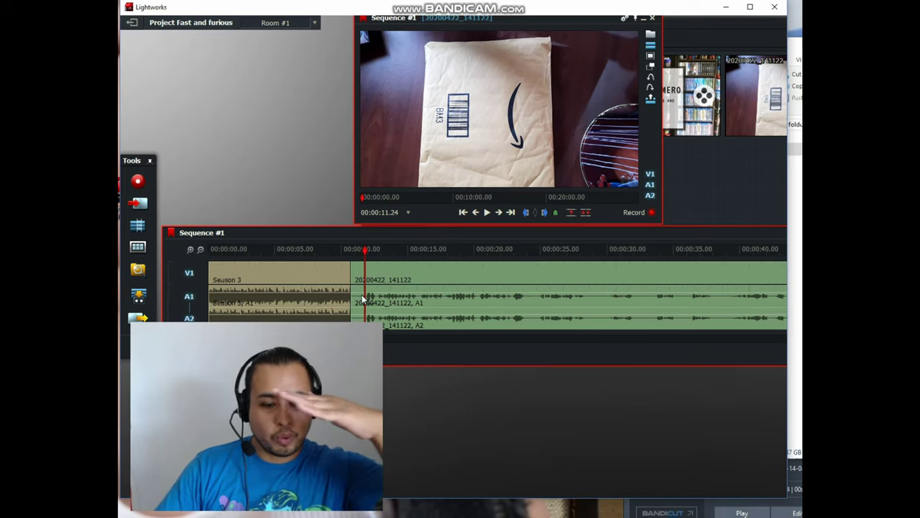
{"action": "left_click", "coordinate": [546, 213]}
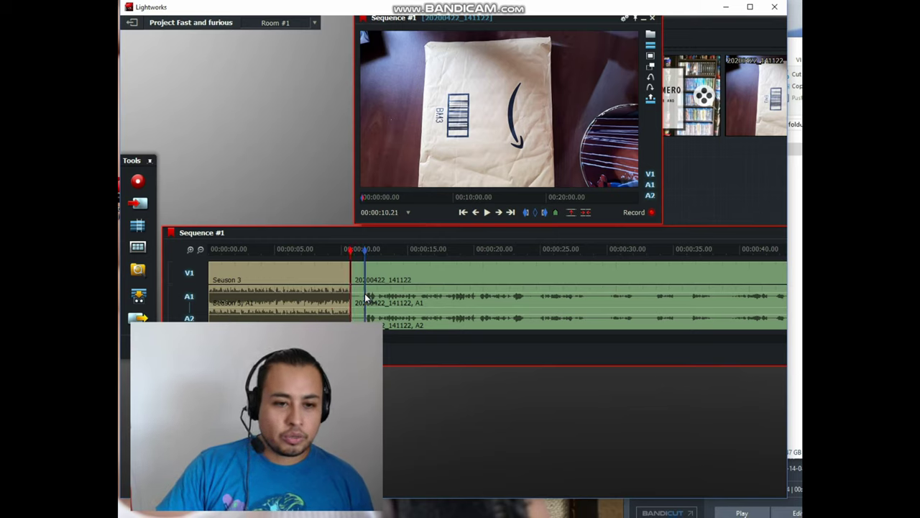
{"action": "left_click", "coordinate": [526, 213]}
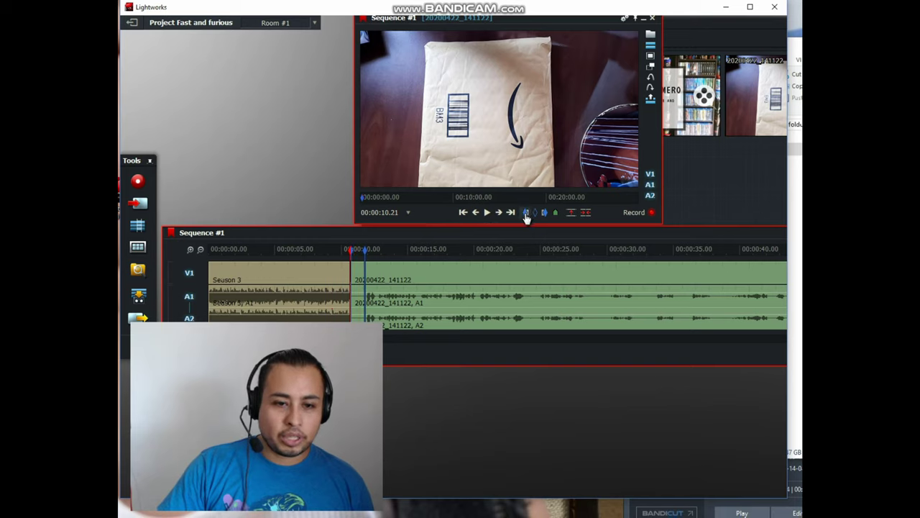
{"action": "left_click", "coordinate": [584, 214]}
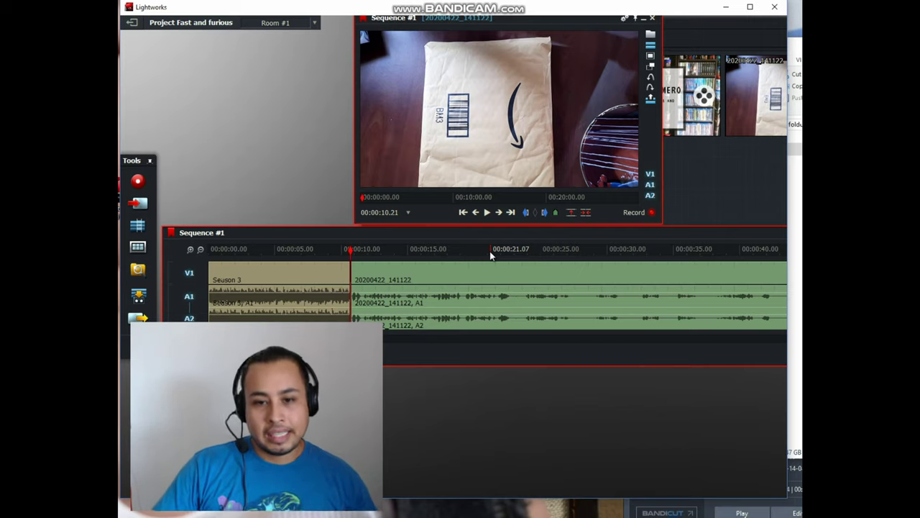
- Choose the YouTube export for the sequence with a 2160p export size
{"action": "right_click", "coordinate": [537, 152]}
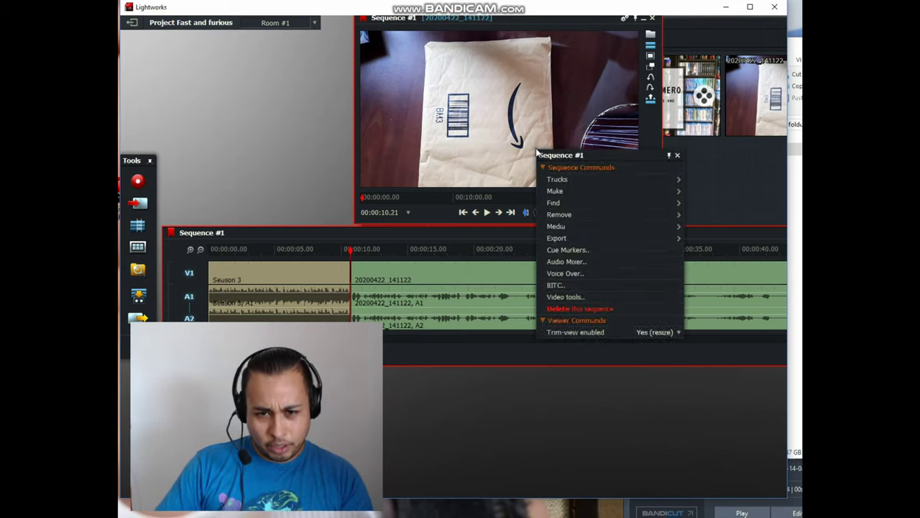
{"action": "right_click", "coordinate": [500, 128]}
{"action": "mouse_move", "coordinate": [526, 213]}
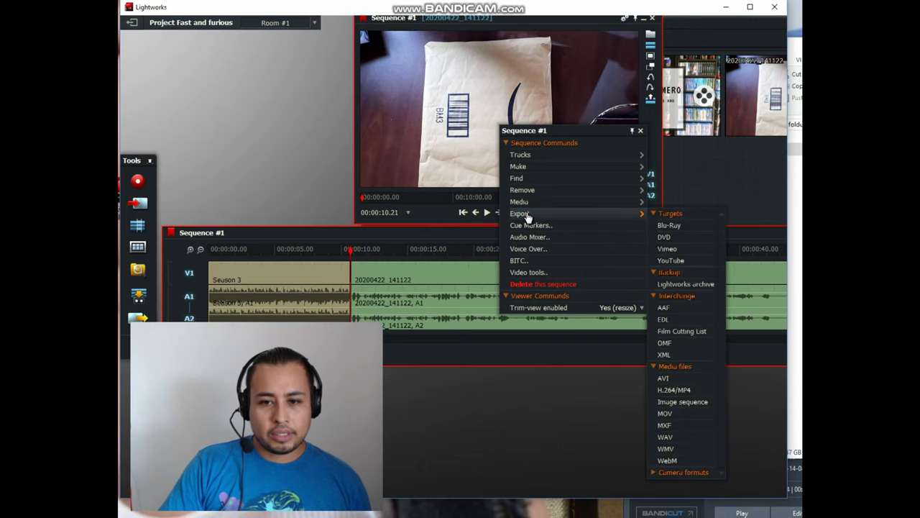
{"action": "left_click", "coordinate": [676, 261]}
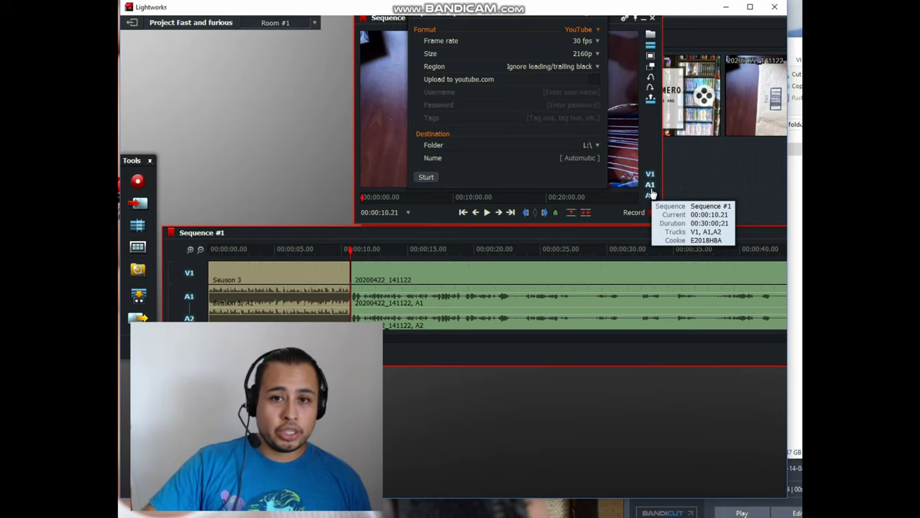
{"action": "left_click", "coordinate": [590, 55]}
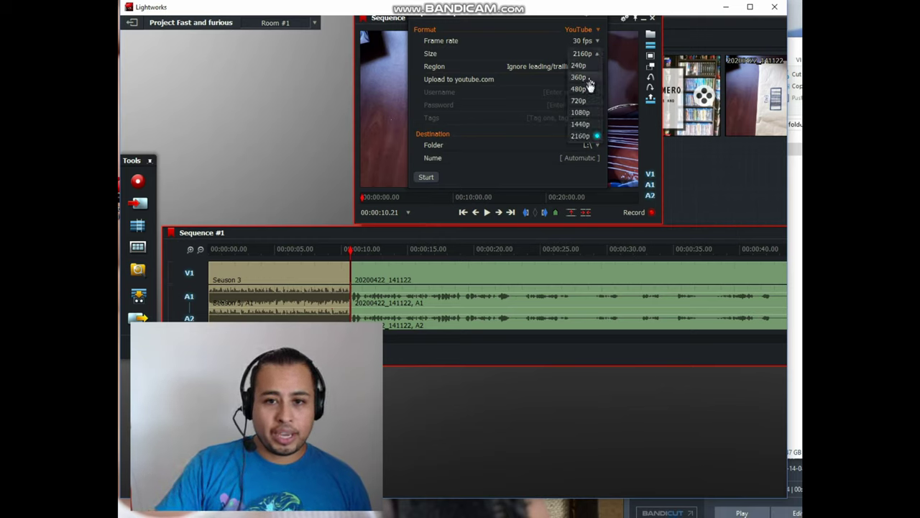
{"action": "left_click", "coordinate": [591, 140]}
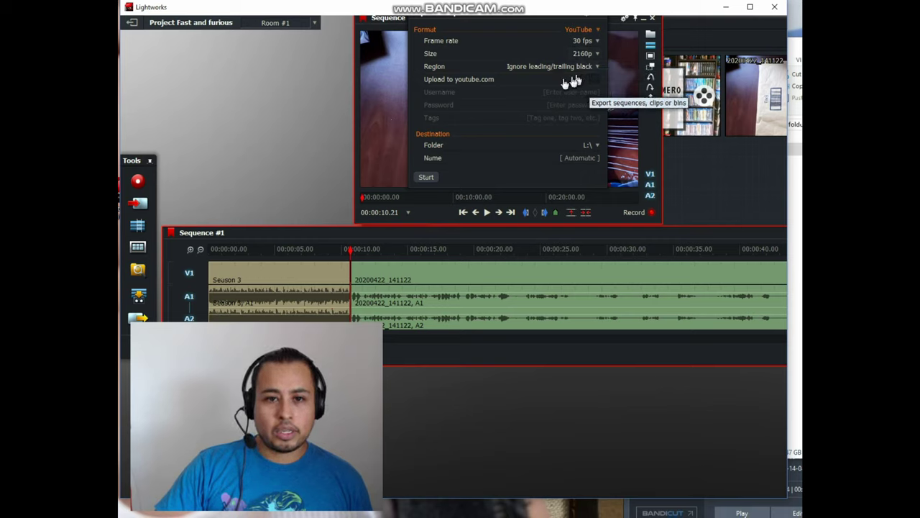
- Name the export file 'fast n furioso' and start the YouTube export
{"action": "left_click", "coordinate": [575, 158]}
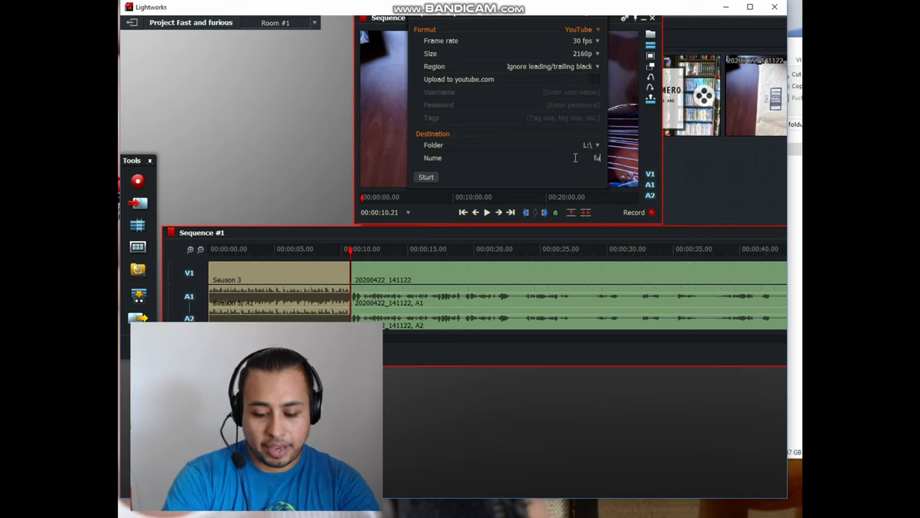
{"action": "type", "text": "fast n furio"}
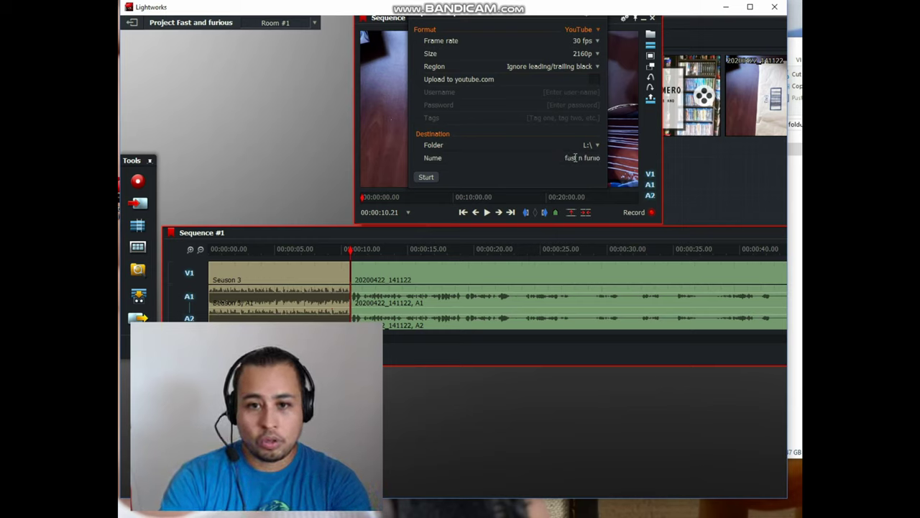
{"action": "key", "text": "BackSpace"}
{"action": "key", "text": "BackSpace"}
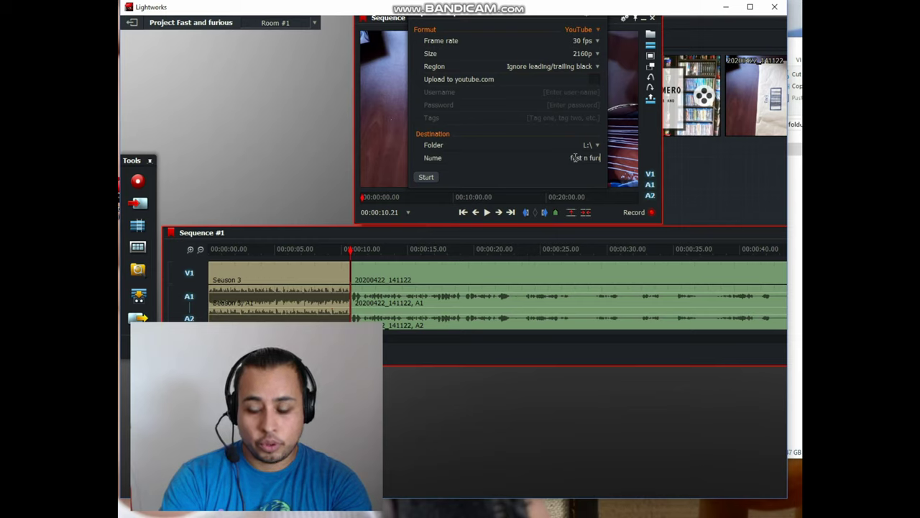
{"action": "type", "text": "io"}
{"action": "key", "text": "BackSpace"}
{"action": "key", "text": "BackSpace"}
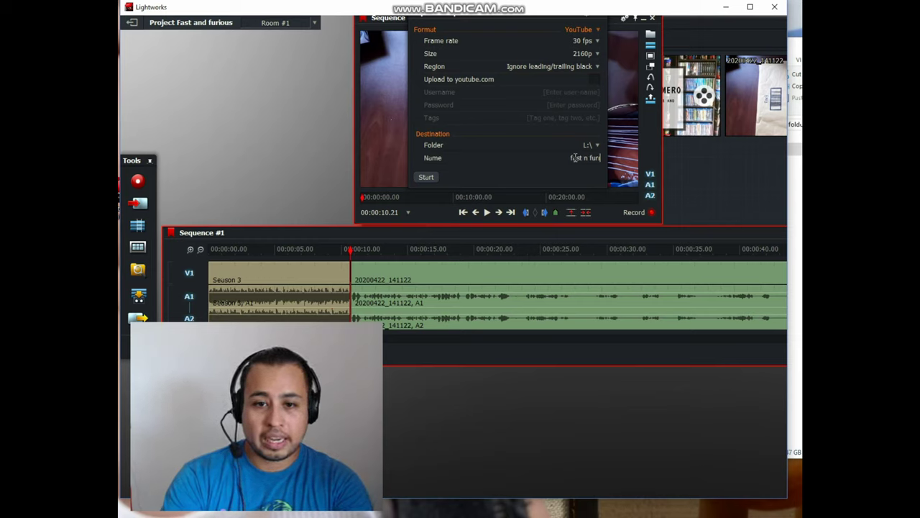
{"action": "type", "text": "oso"}
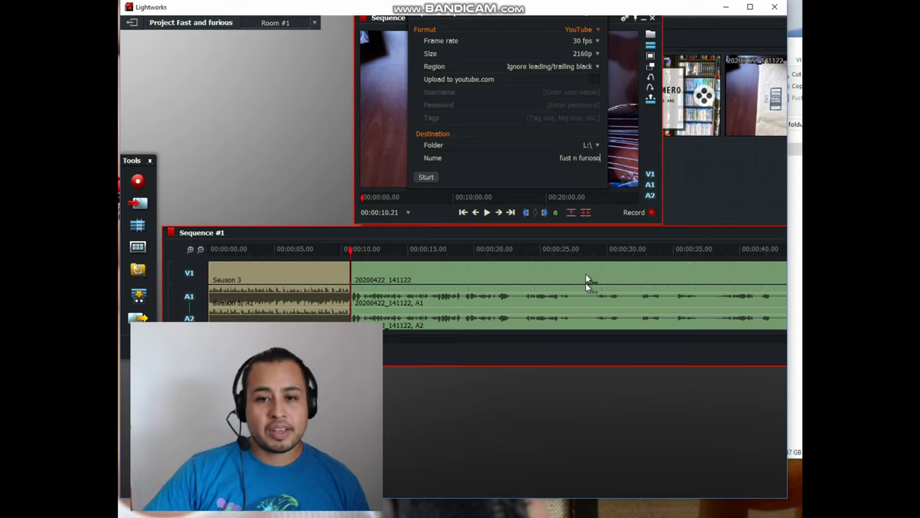
{"action": "left_click", "coordinate": [434, 182]}
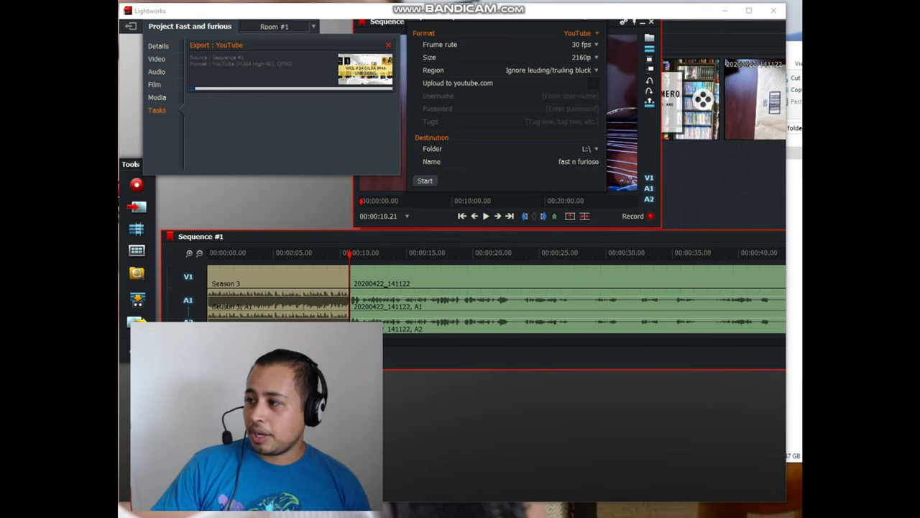
{"action": "left_click_drag", "start_coordinate": [798, 108], "coordinate": [333, 37]}
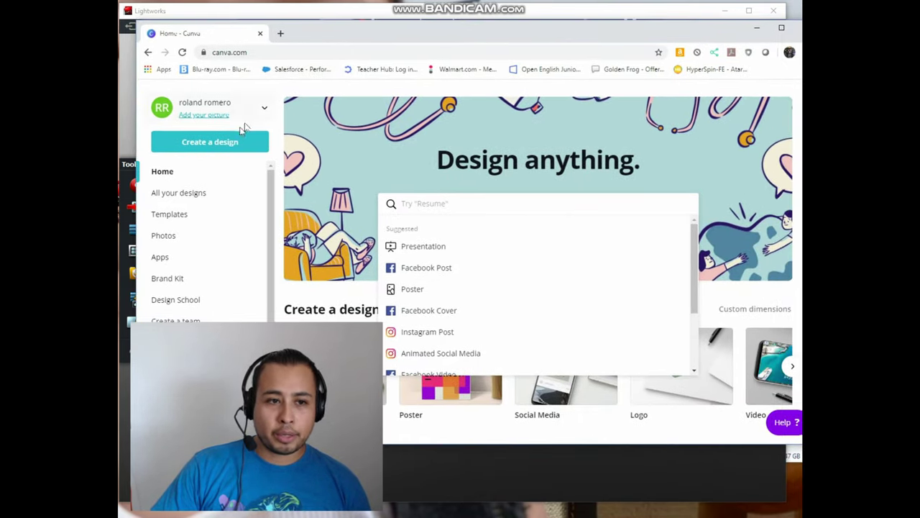
- Go to All your designs in Canva and open the 'advent' thumbnail design
{"action": "left_click", "coordinate": [202, 143]}
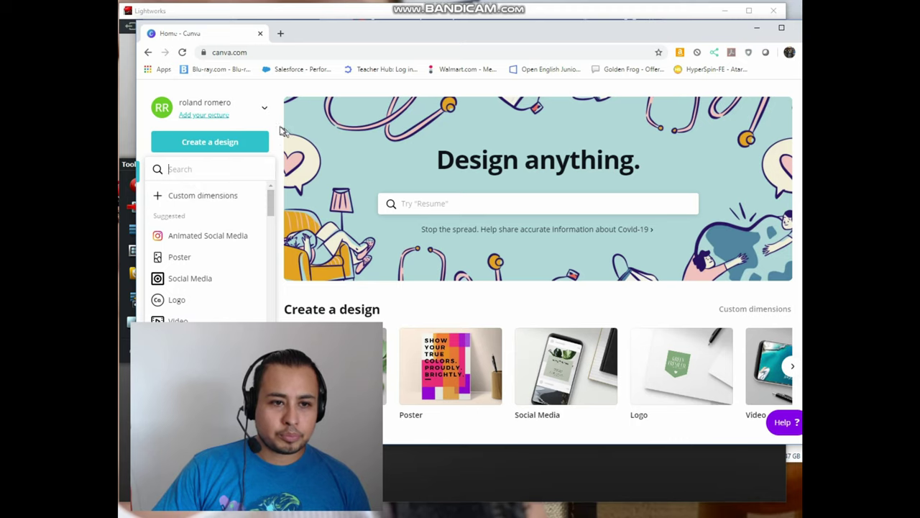
{"action": "left_click", "coordinate": [255, 116]}
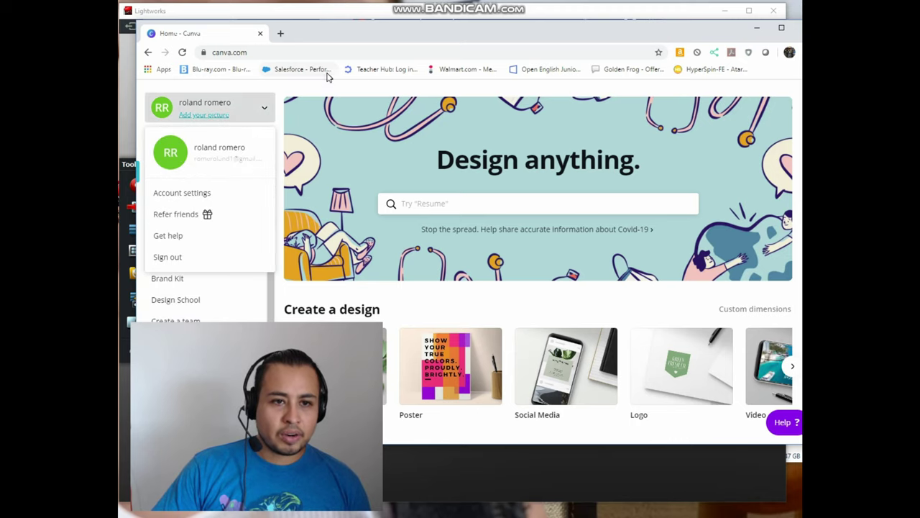
{"action": "left_click", "coordinate": [230, 107]}
{"action": "left_click", "coordinate": [177, 193]}
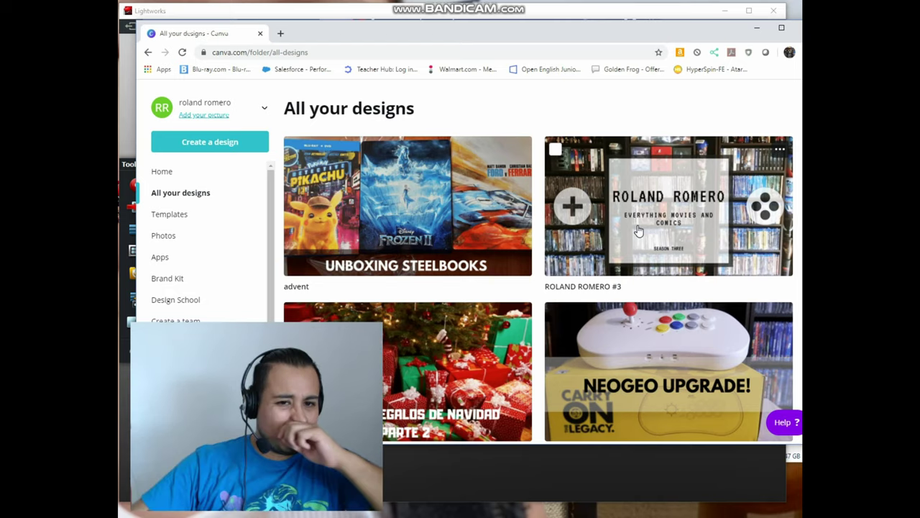
{"action": "left_click", "coordinate": [438, 221]}
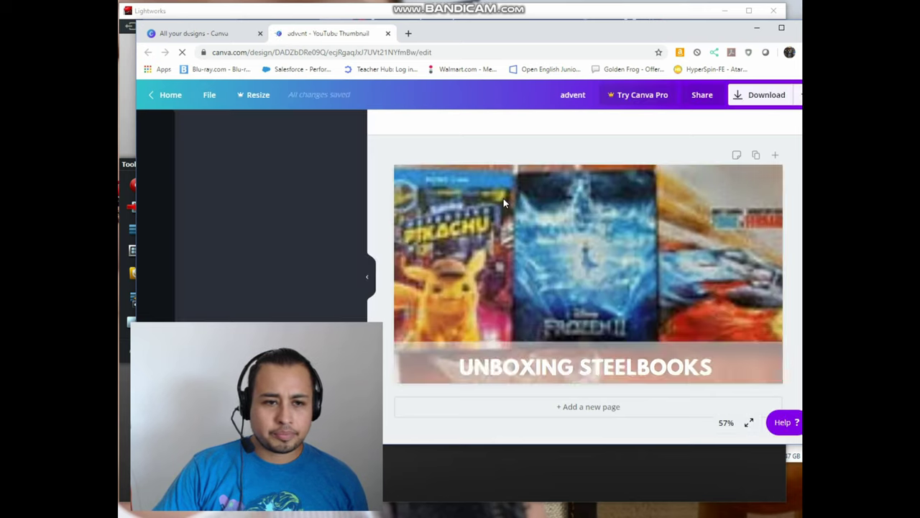
- Erase STEELBOOKS from the title text box and type 'HOBBS & SHAW' in its place
{"action": "double_click", "coordinate": [548, 366]}
{"action": "left_click", "coordinate": [714, 367]}
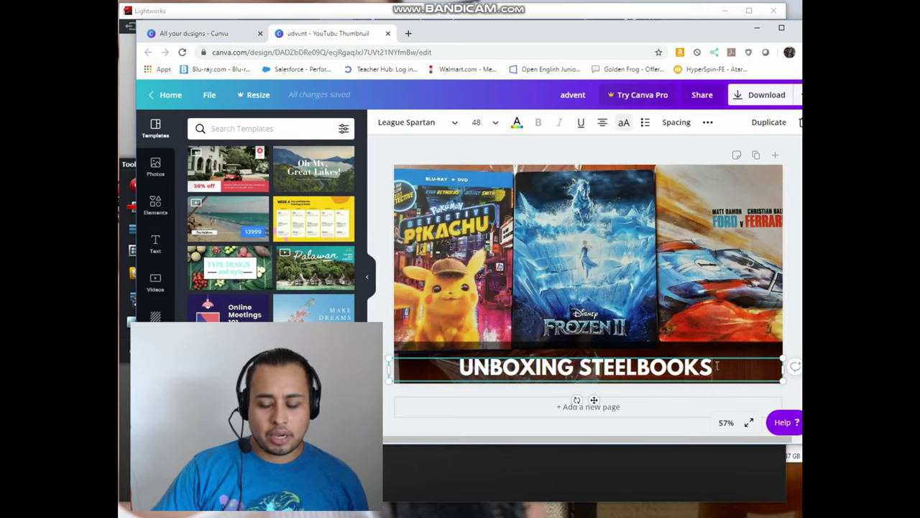
{"action": "key", "text": "BackSpace"}
{"action": "key", "text": "BackSpace"}
{"action": "key", "text": "BackSpace"}
{"action": "key", "text": "BackSpace"}
{"action": "key", "text": "BackSpace"}
{"action": "key", "text": "BackSpace"}
{"action": "key", "text": "BackSpace"}
{"action": "key", "text": "BackSpace"}
{"action": "key", "text": "BackSpace"}
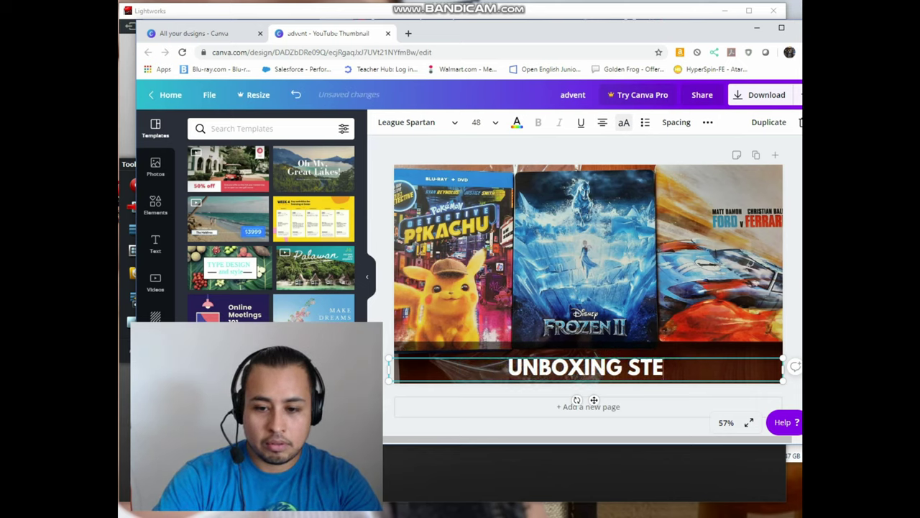
{"action": "key", "text": "BackSpace"}
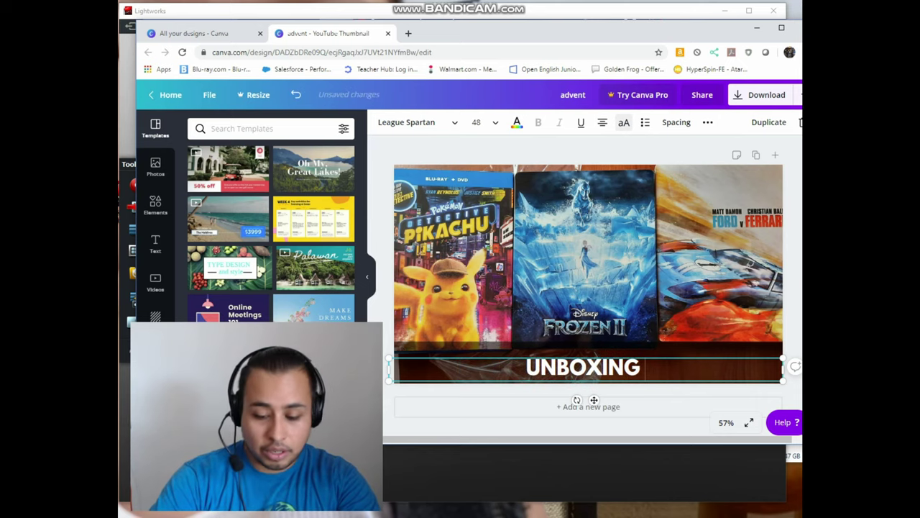
{"action": "type", "text": "HOBBS"}
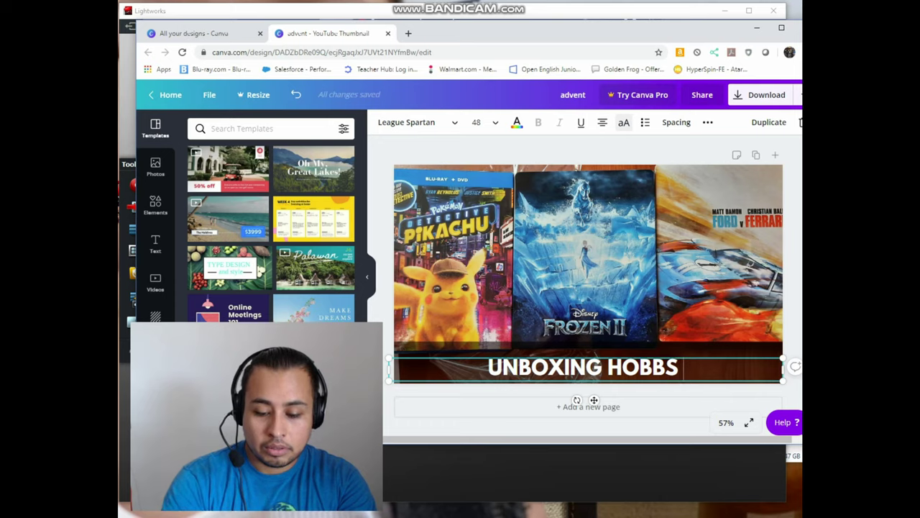
{"action": "type", "text": "& SHAW"}
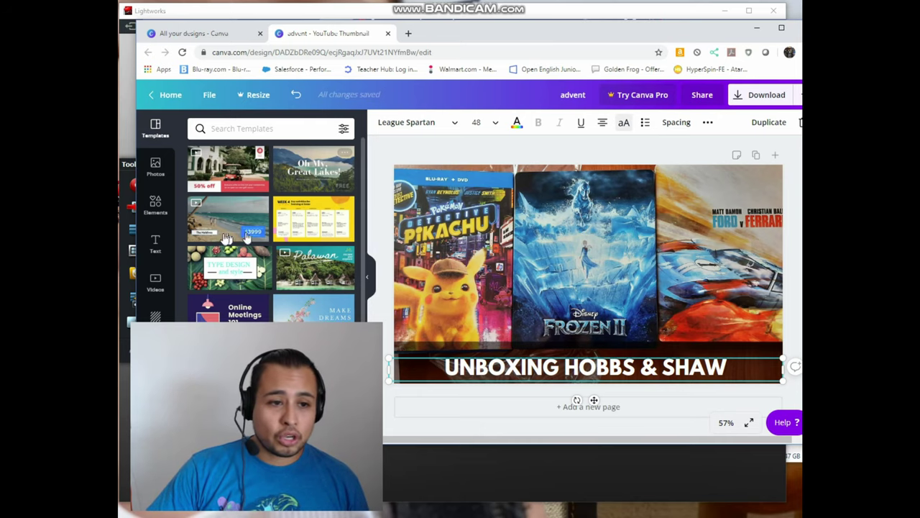
{"action": "scroll", "coordinate": [155, 248], "scroll_direction": "down", "scroll_amount": 1}
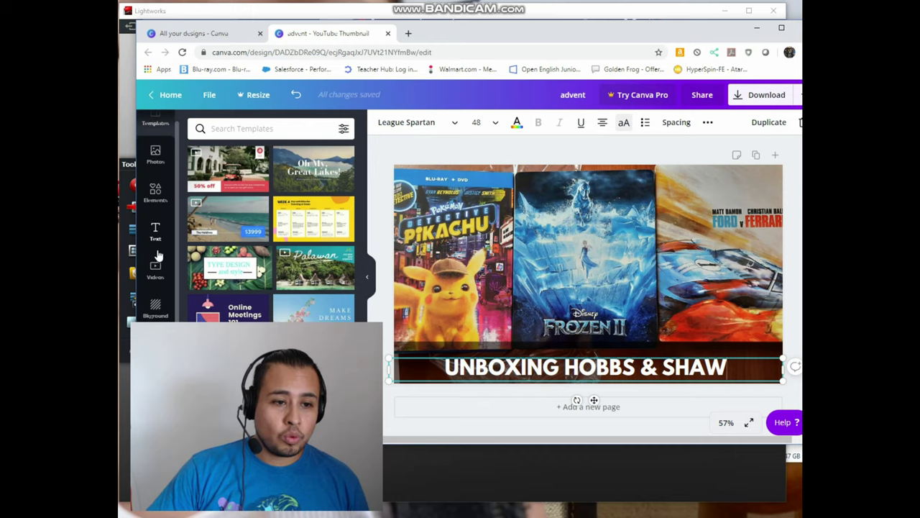
{"action": "left_click_drag", "start_coordinate": [424, 40], "coordinate": [685, 40]}
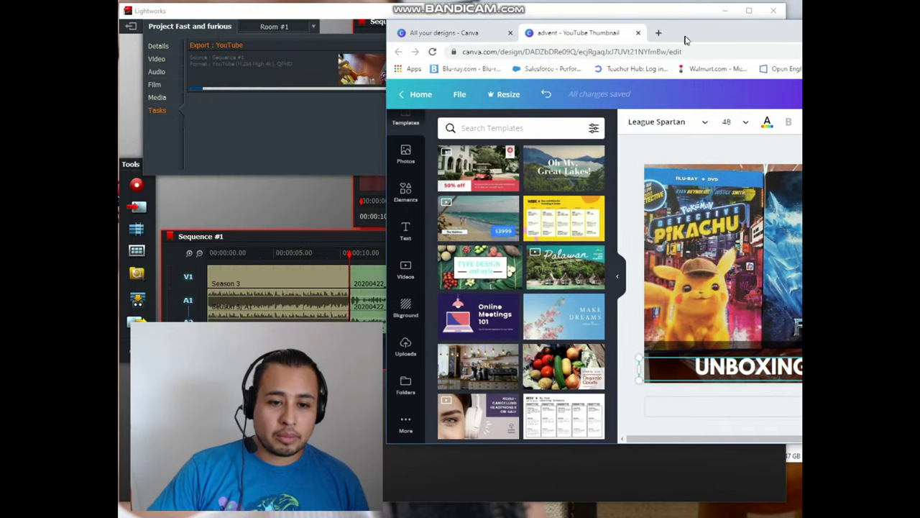
- Upload the Hobbs & Shaw photo to Canva Uploads and drag it onto the thumbnail
{"action": "left_click", "coordinate": [407, 349]}
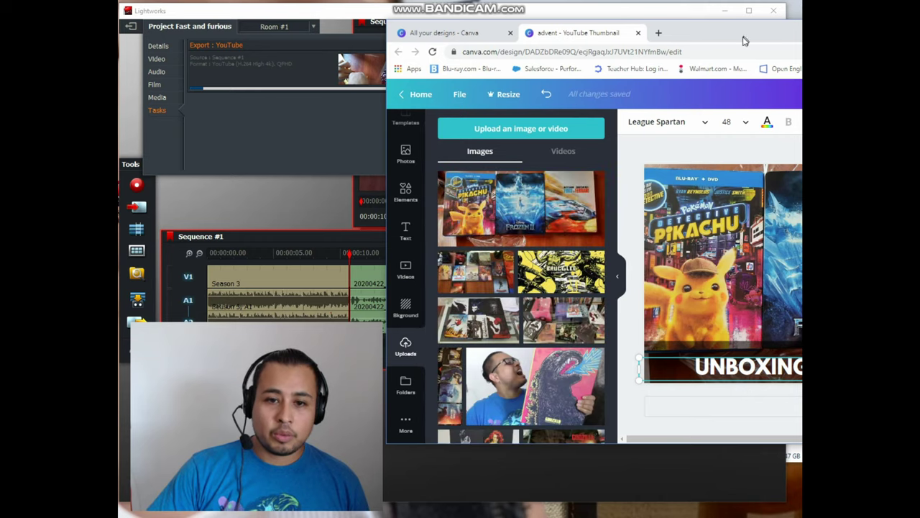
{"action": "left_click_drag", "start_coordinate": [744, 33], "coordinate": [487, 27]}
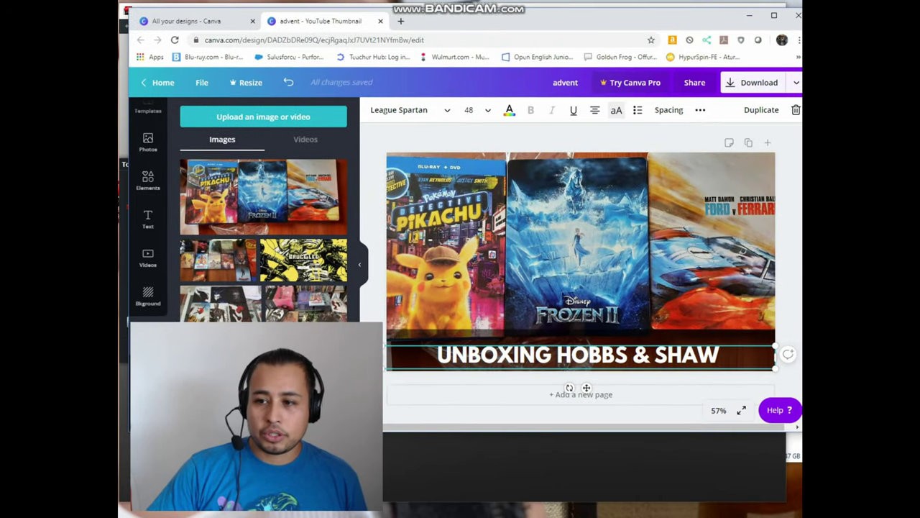
{"action": "left_click_drag", "start_coordinate": [86, 216], "coordinate": [261, 205]}
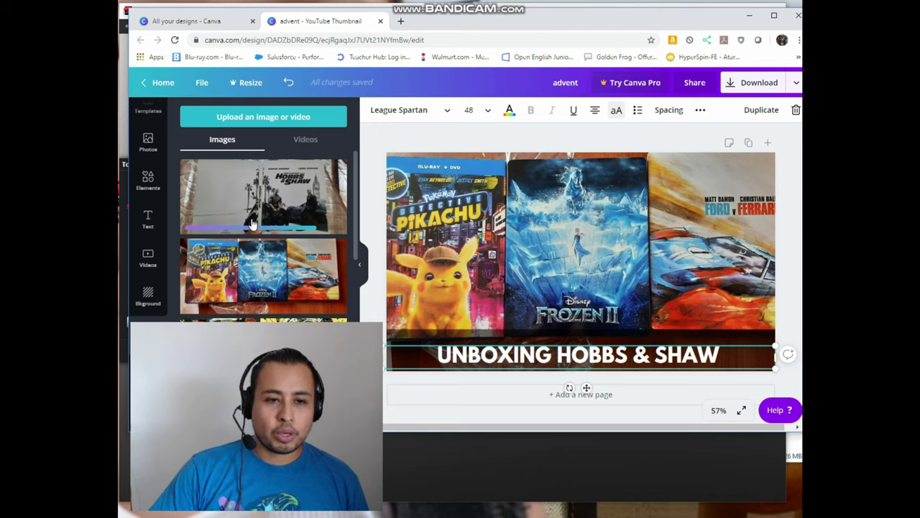
{"action": "left_click_drag", "start_coordinate": [321, 220], "coordinate": [371, 218]}
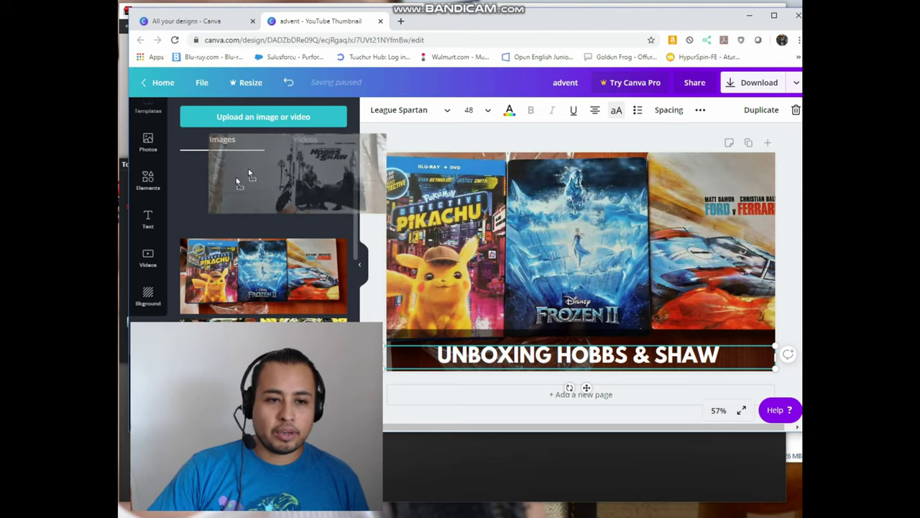
- Delete the old collage background and crop the Hobbs & Shaw photo to fill the page
{"action": "left_click", "coordinate": [452, 203]}
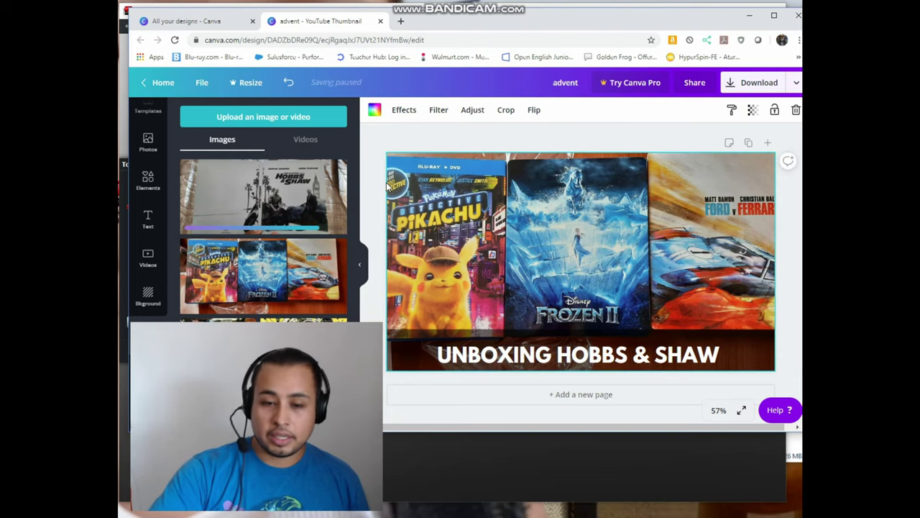
{"action": "key", "text": "Delete"}
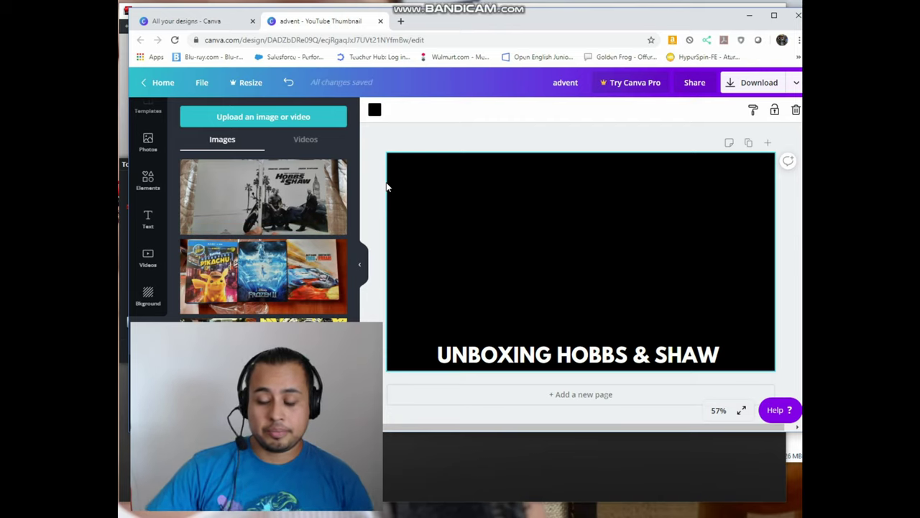
{"action": "left_click_drag", "start_coordinate": [336, 214], "coordinate": [463, 224]}
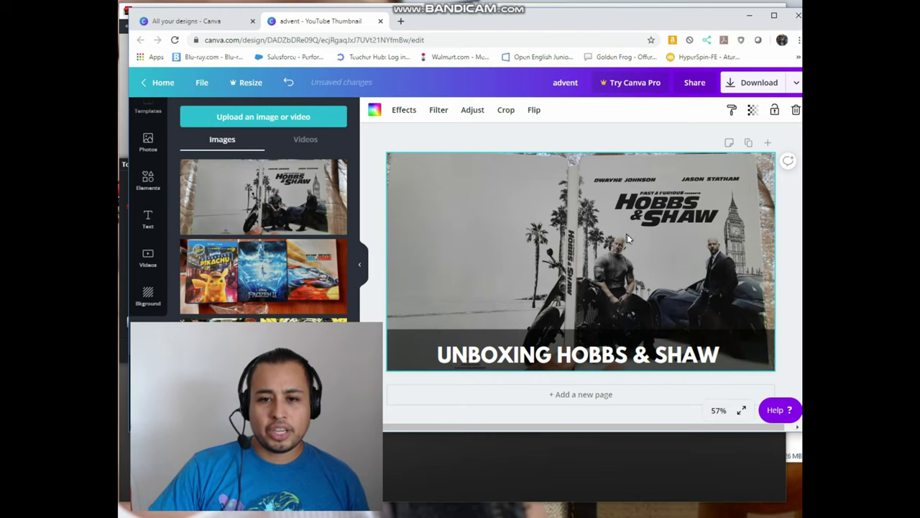
{"action": "double_click", "coordinate": [719, 194]}
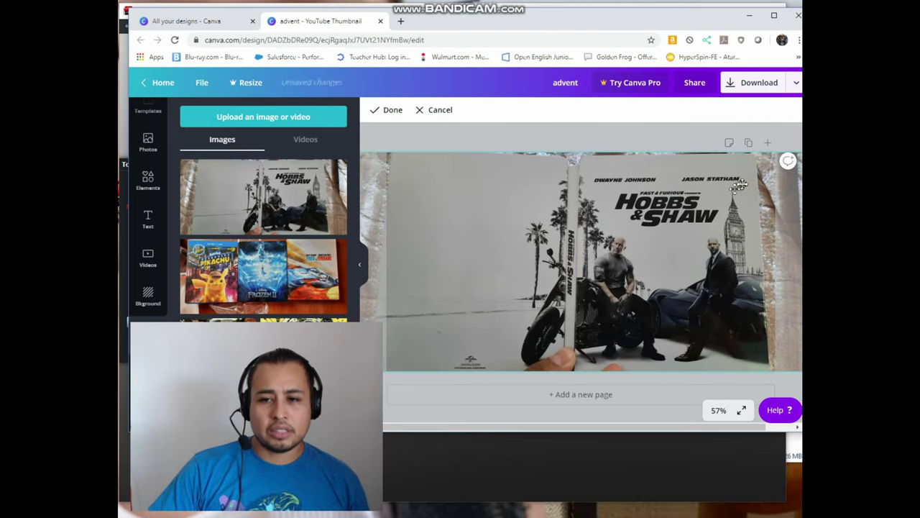
{"action": "left_click_drag", "start_coordinate": [695, 207], "coordinate": [704, 206]}
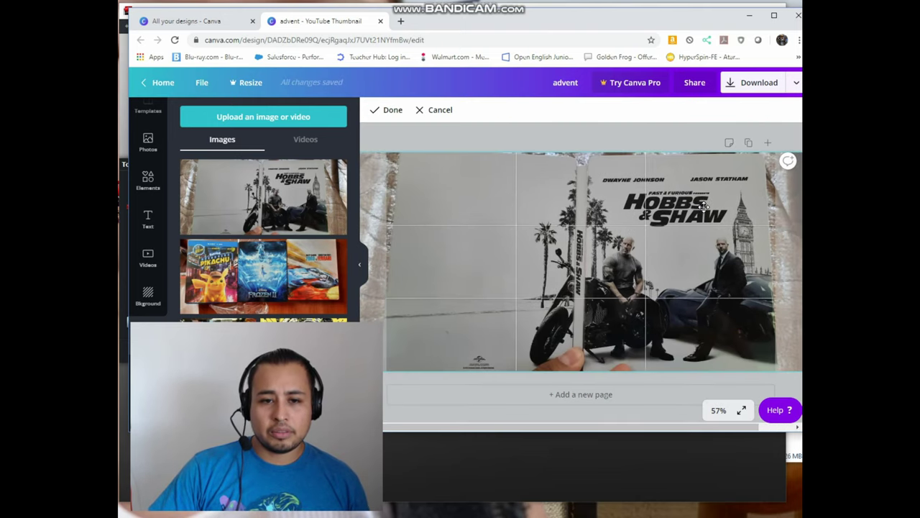
{"action": "left_click", "coordinate": [393, 112]}
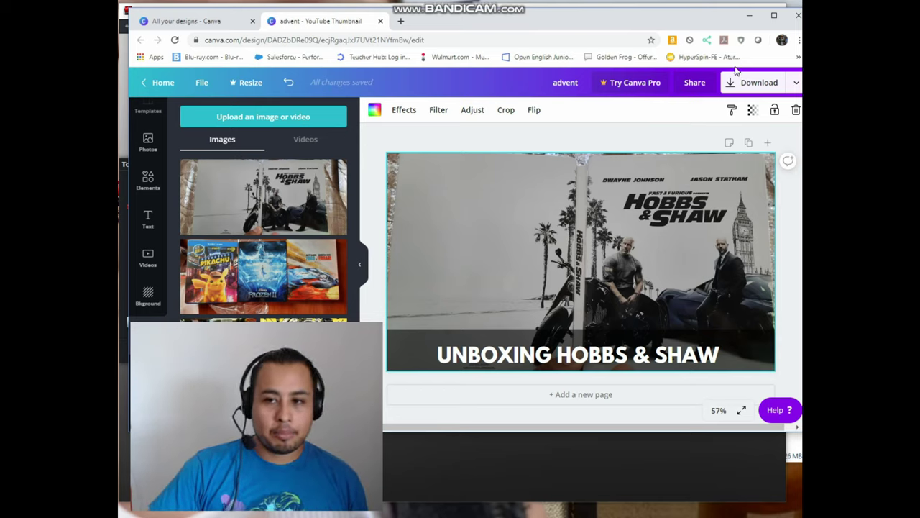
- Download the thumbnail as a PNG and close the Chrome window
{"action": "left_click", "coordinate": [753, 85]}
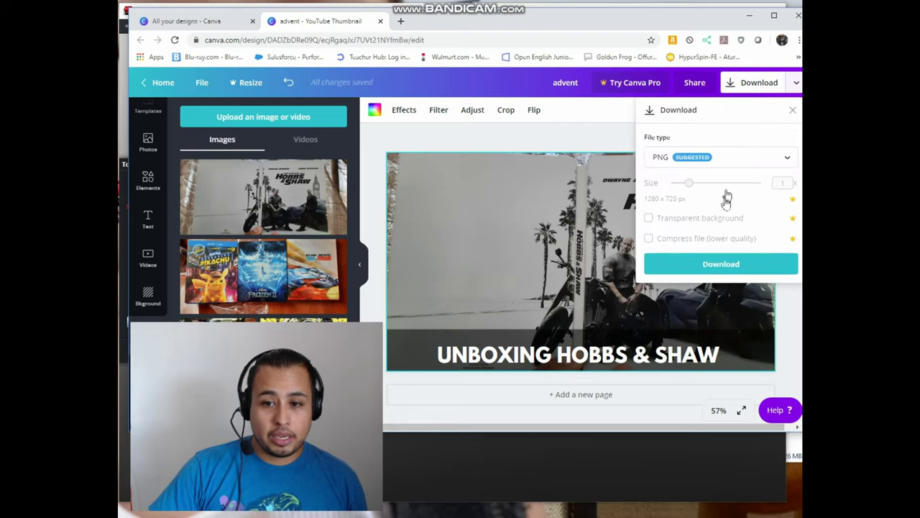
{"action": "left_click", "coordinate": [713, 263]}
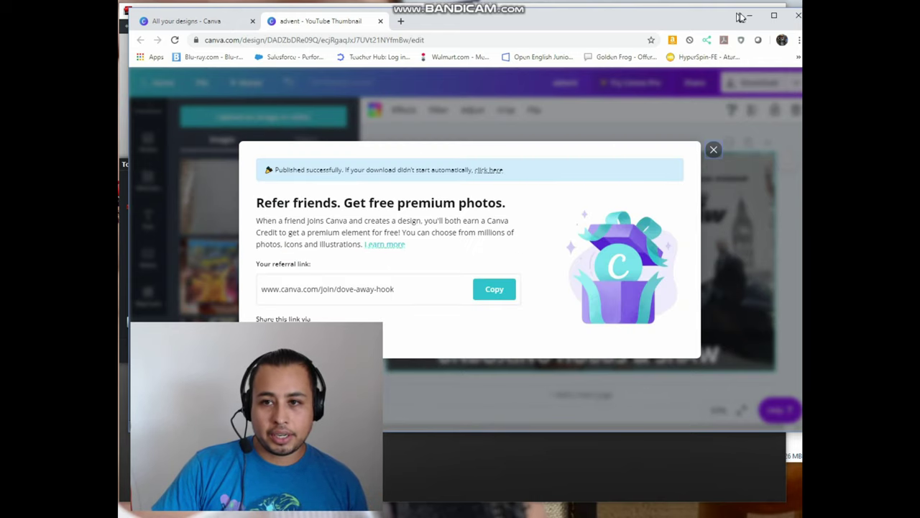
{"action": "left_click", "coordinate": [797, 16]}
{"action": "left_click_drag", "start_coordinate": [798, 43], "coordinate": [688, 70]}
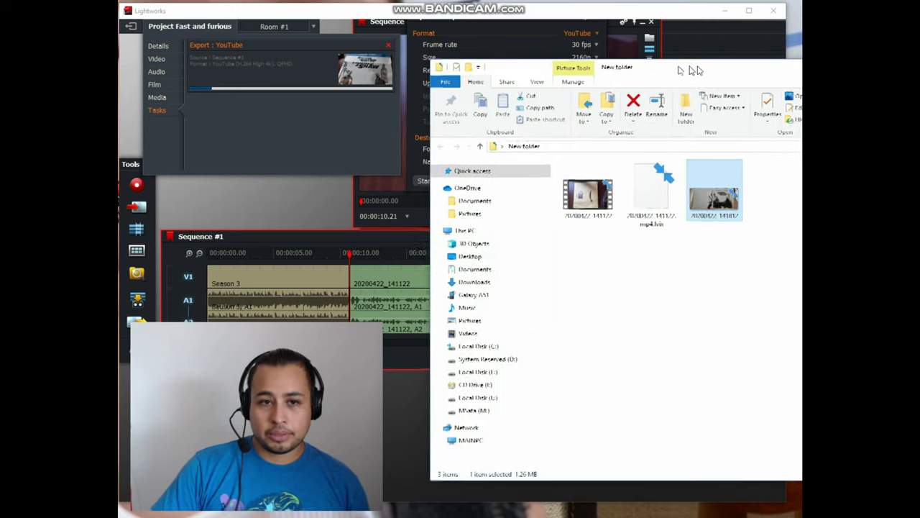
- Close the New folder window to reveal Lightworks' YouTube export progress
{"action": "left_click", "coordinate": [752, 72]}
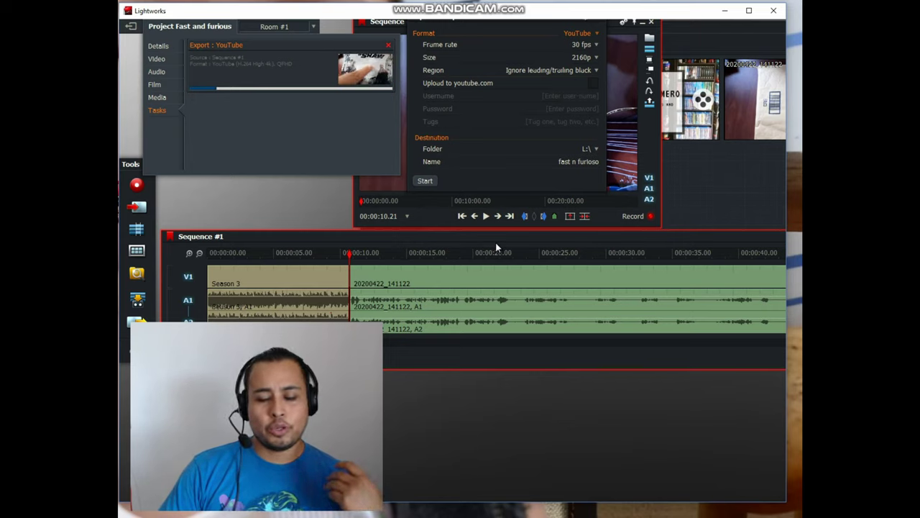
{"action": "mouse_move", "coordinate": [755, 100]}
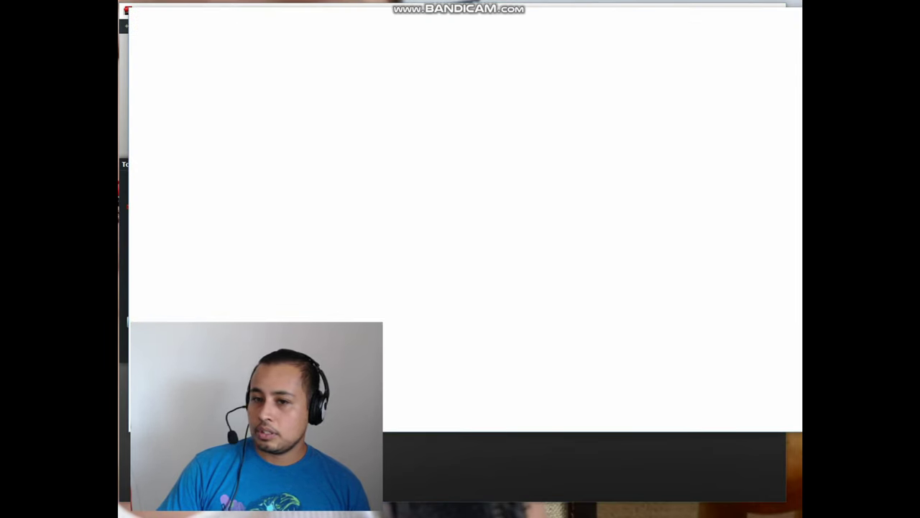
- Go to the YouTube home page via the address bar suggestion
{"action": "left_click", "coordinate": [330, 40]}
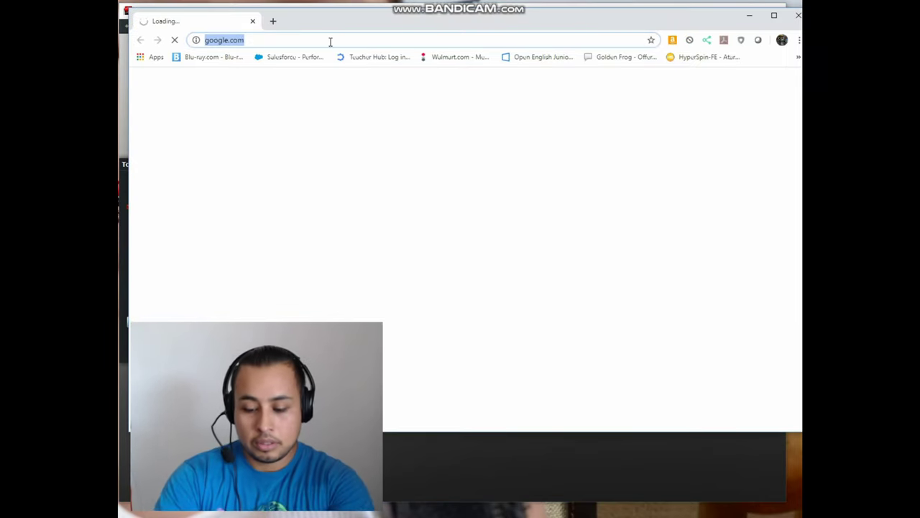
{"action": "type", "text": "you"}
{"action": "left_click", "coordinate": [319, 60]}
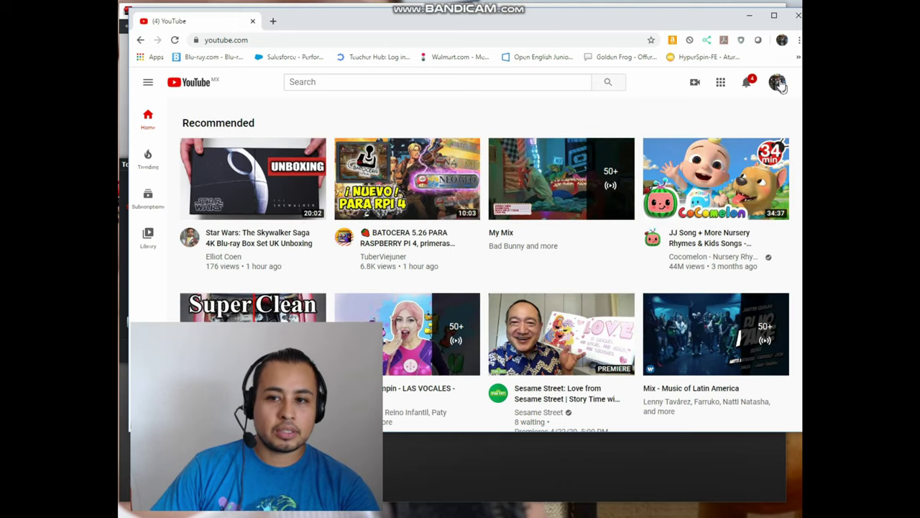
- Start a new video upload from YouTube's Create menu
{"action": "left_click", "coordinate": [779, 83]}
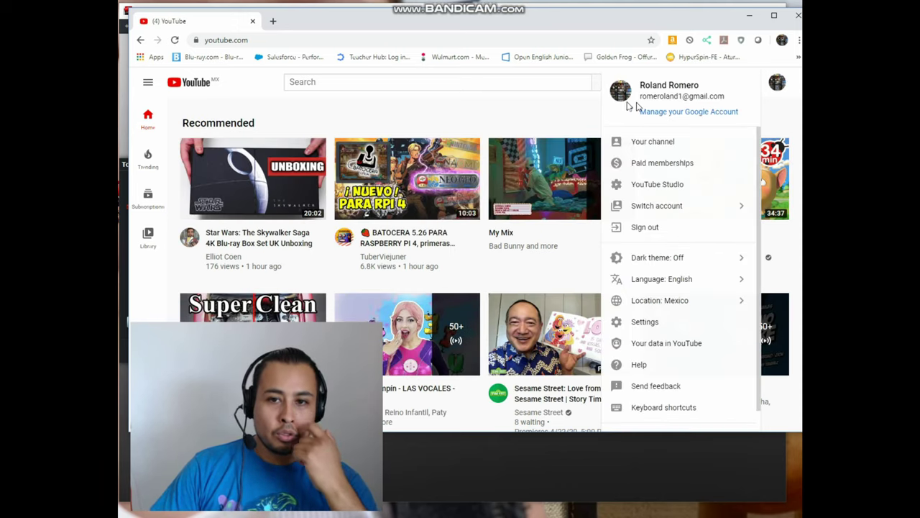
{"action": "left_click", "coordinate": [554, 113]}
{"action": "left_click", "coordinate": [692, 90]}
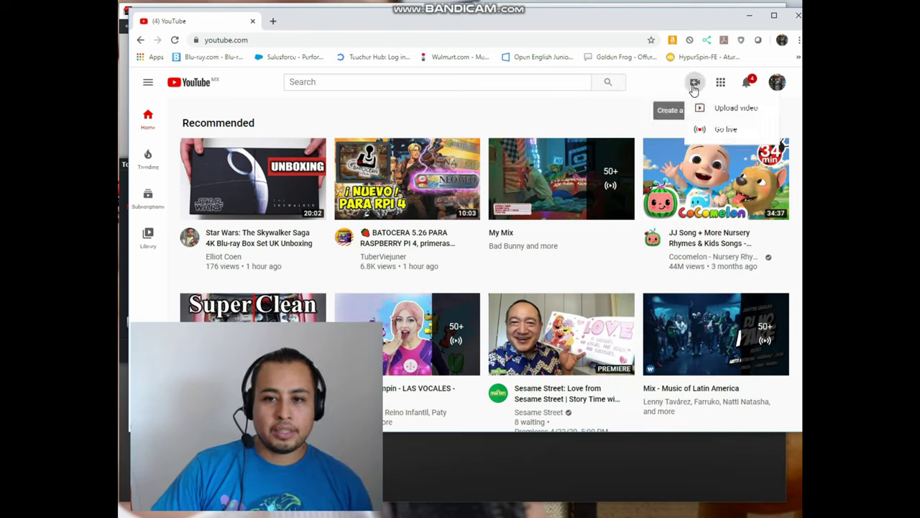
{"action": "left_click", "coordinate": [711, 110]}
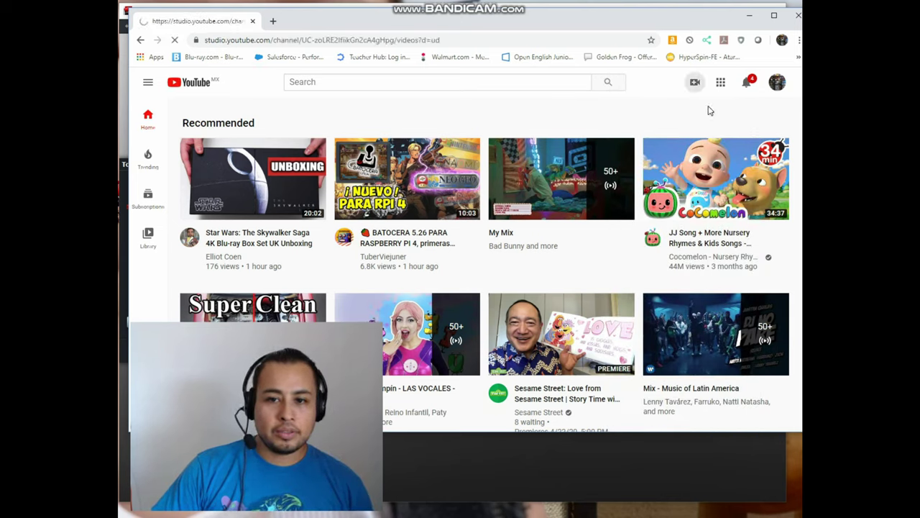